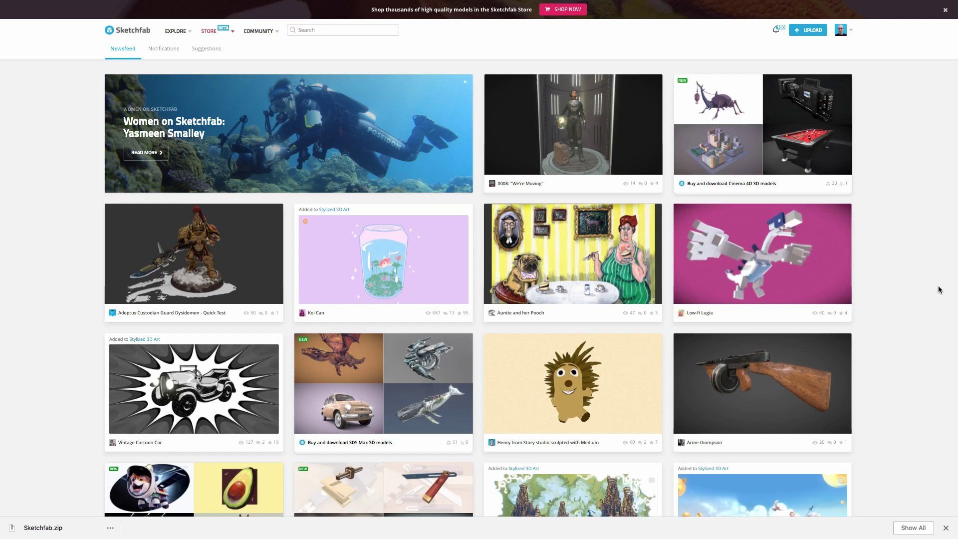
Open account settings to view the Premium plan and the PayPal account awaiting validation.
mouse_move(842, 33)
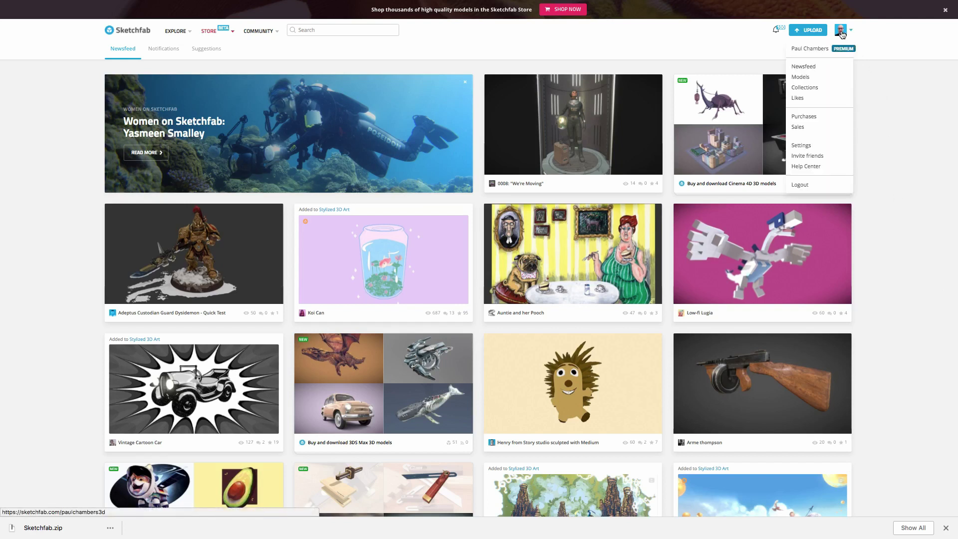
click(826, 148)
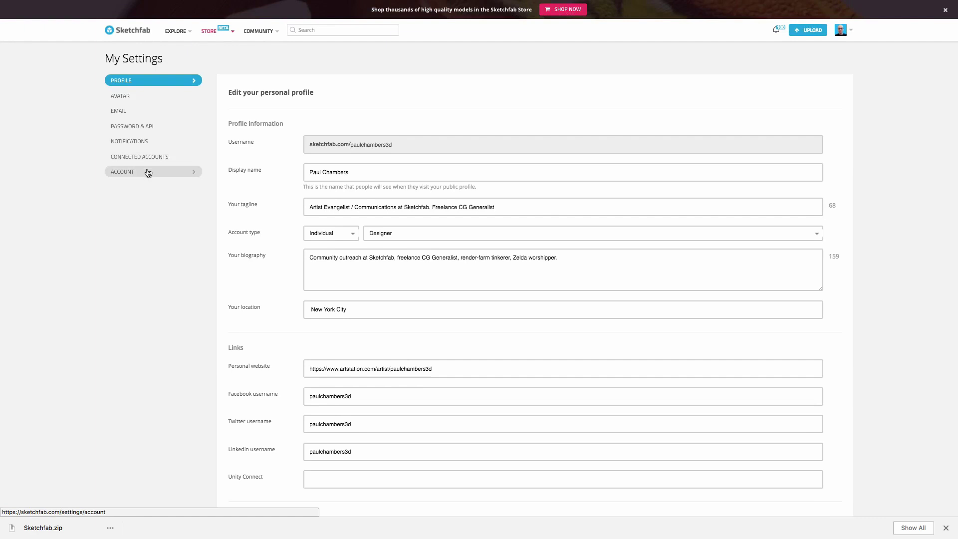
click(148, 172)
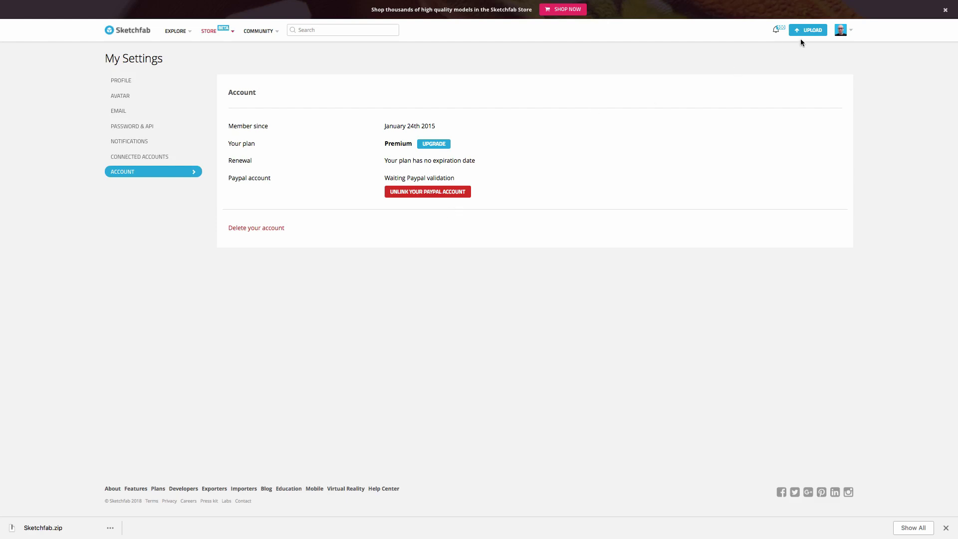
Go to your own profile page and start uploading a new model.
mouse_move(841, 31)
click(825, 50)
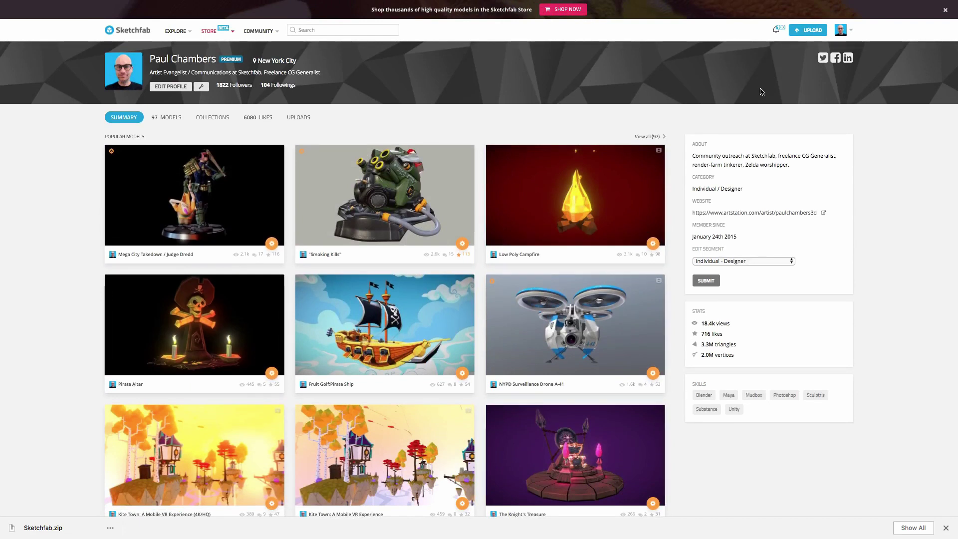
click(807, 30)
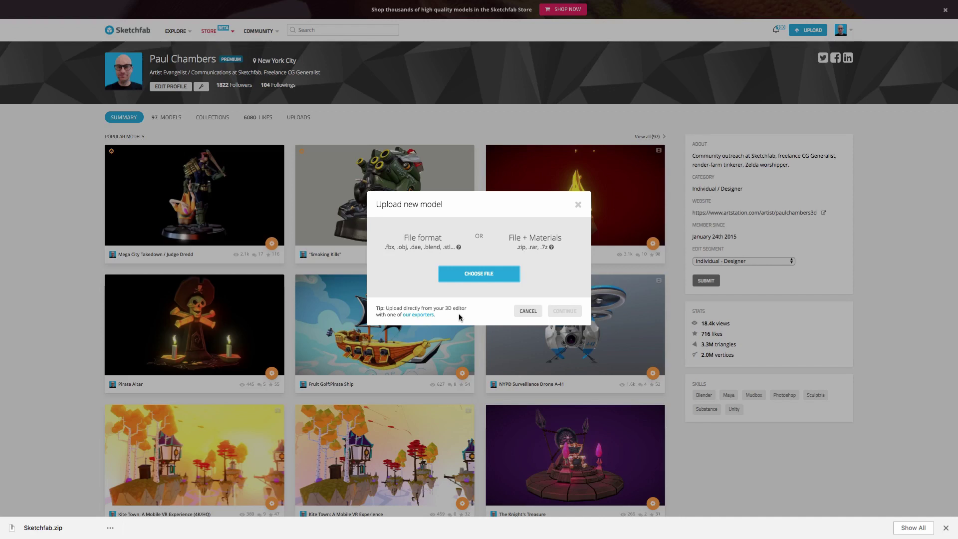
Attach skull_decimated_500K.obj from the Desktop Skull folder to the upload.
click(470, 282)
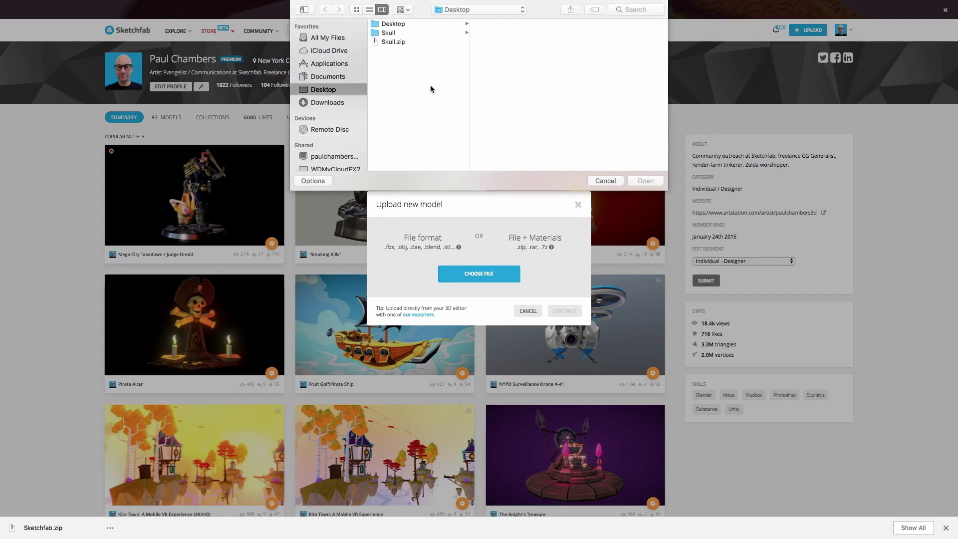
click(414, 32)
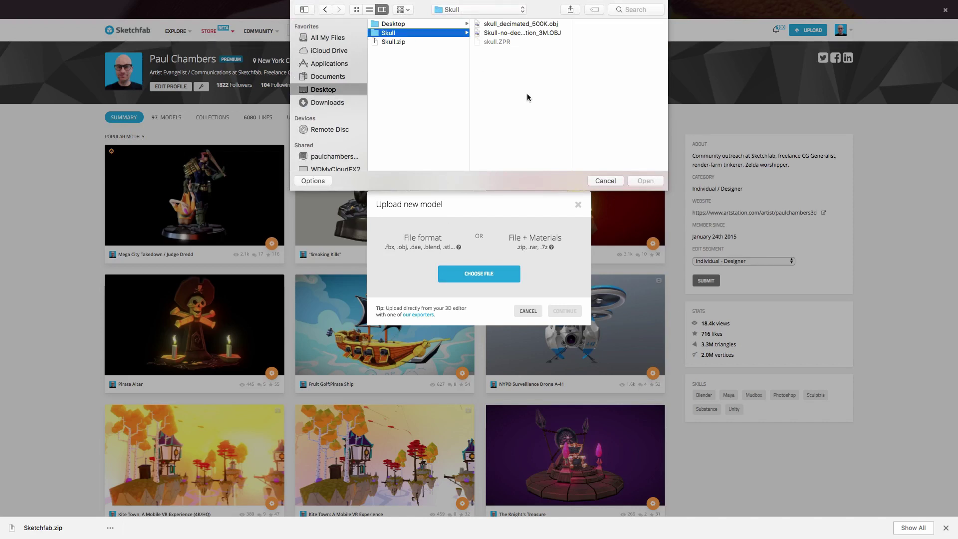
click(526, 24)
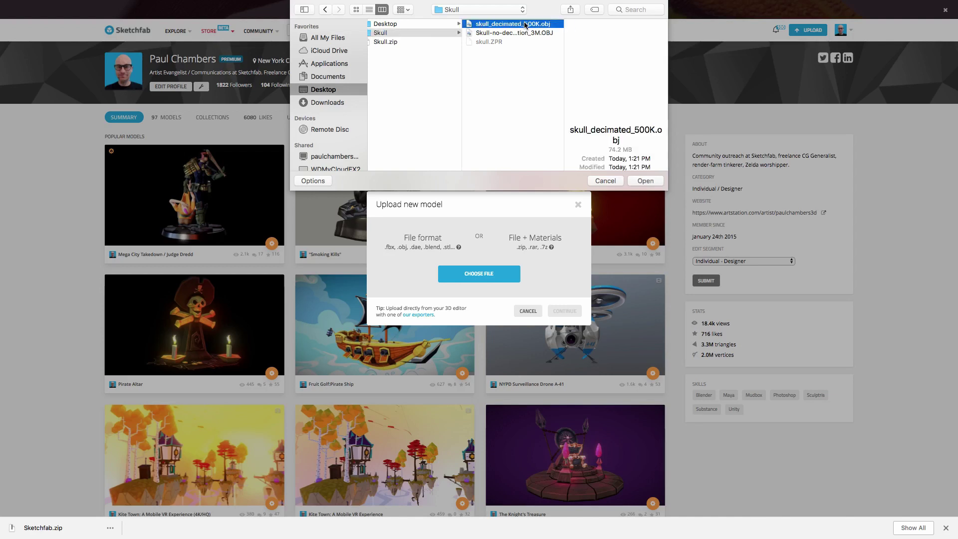
click(639, 181)
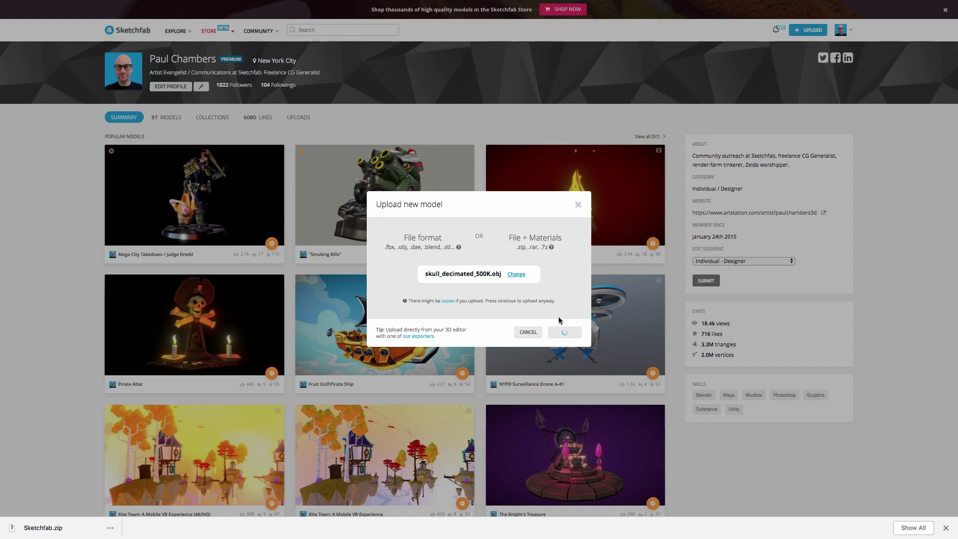
Proceed with the upload, make the model private, and name it 'Anatomical Human Male Skull'.
click(561, 332)
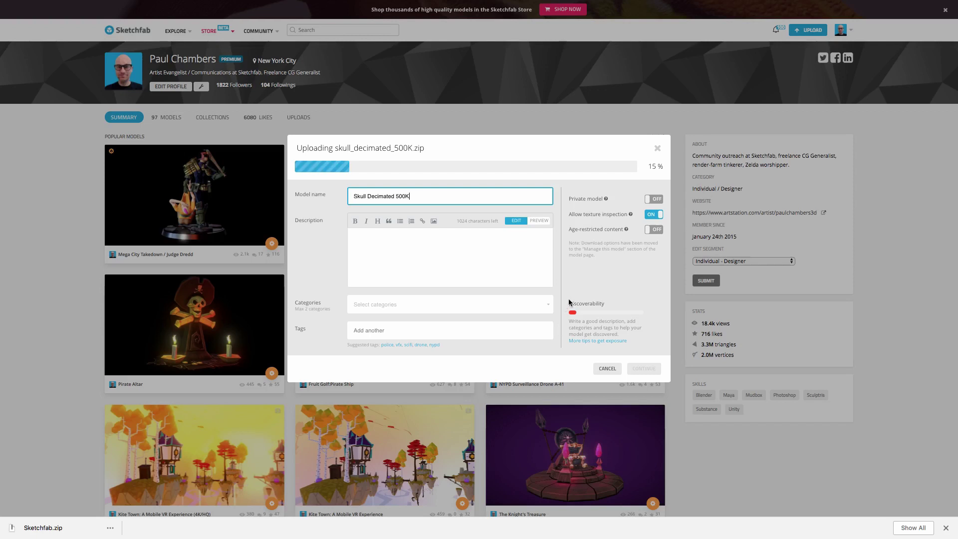
click(655, 199)
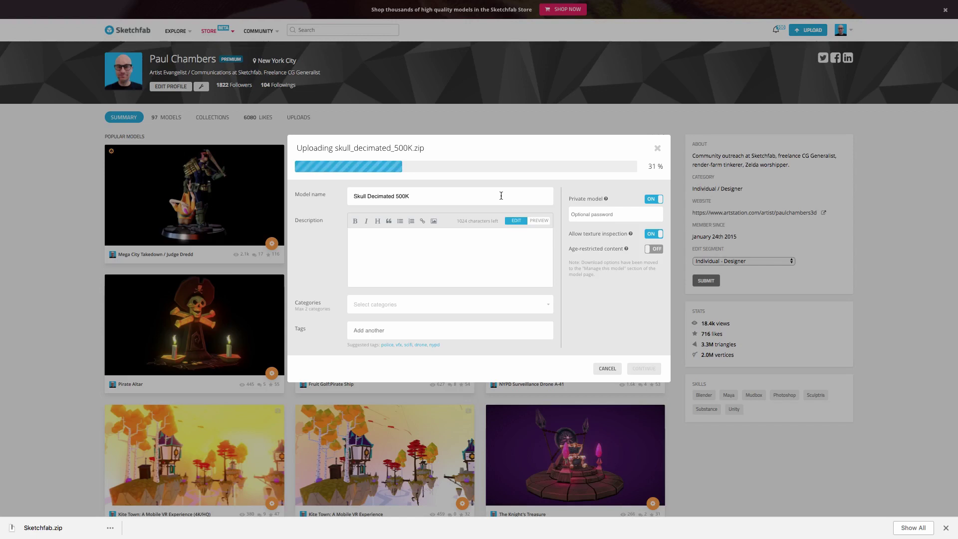
click(479, 202)
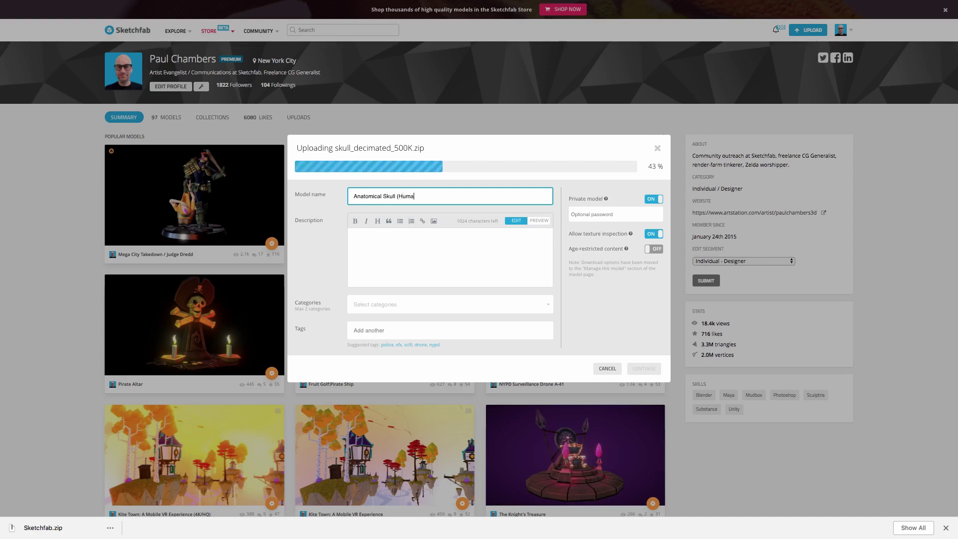
text(n)
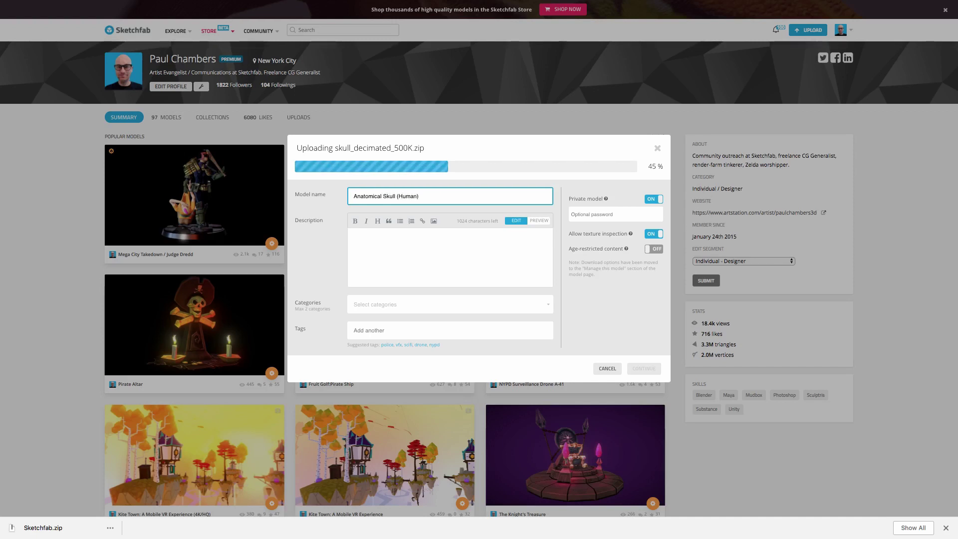
key(BackSpace)
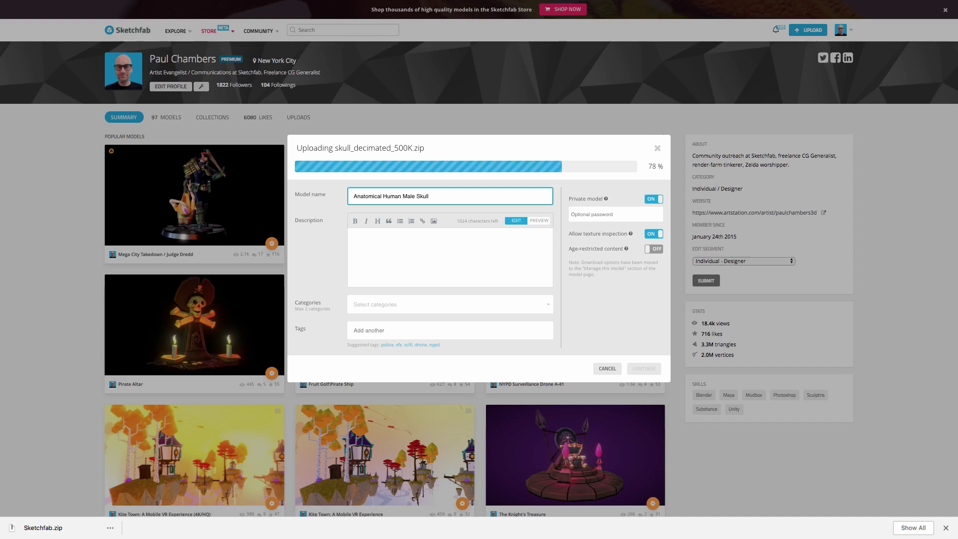
Describe the model as a human skull sculpted in Zbrush Core for anatomical demonstration or props.
click(356, 240)
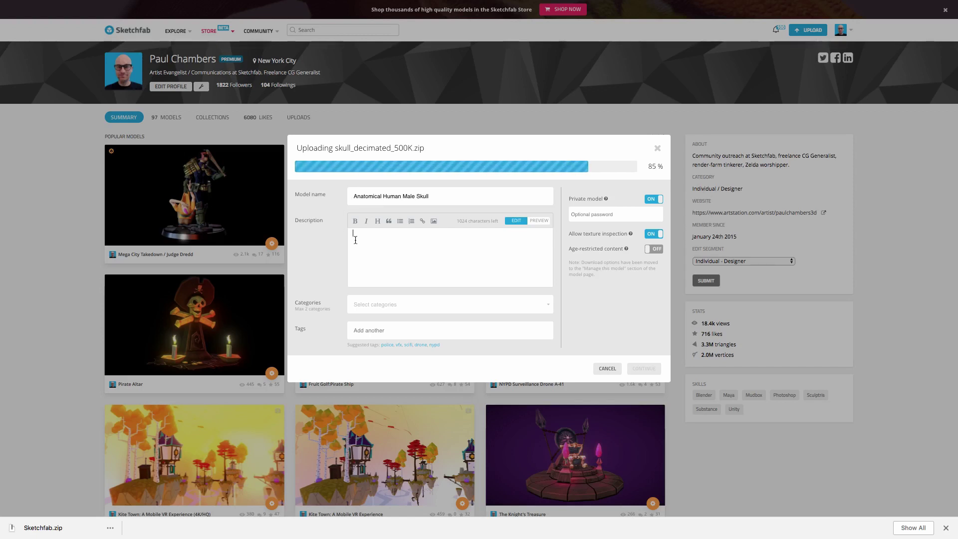
text(Hum)
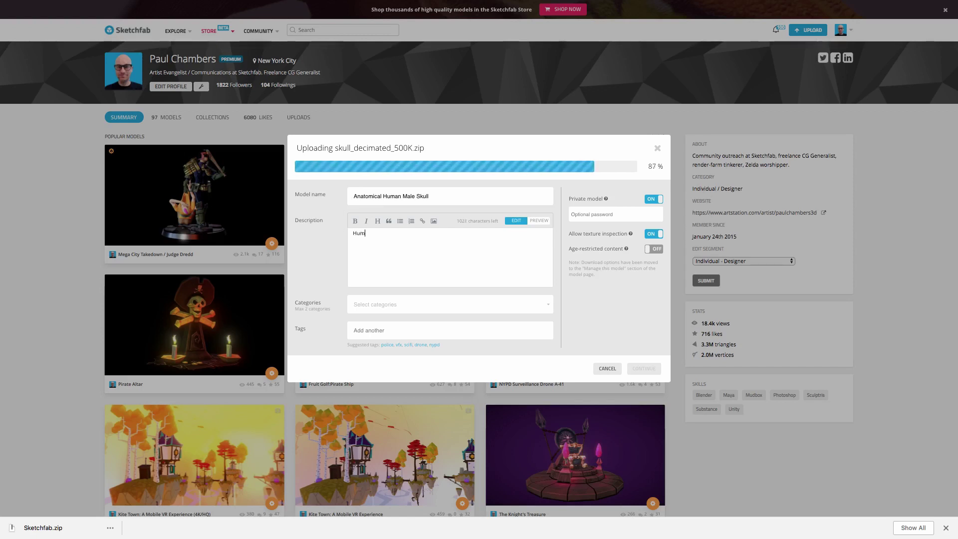
text(an skull)
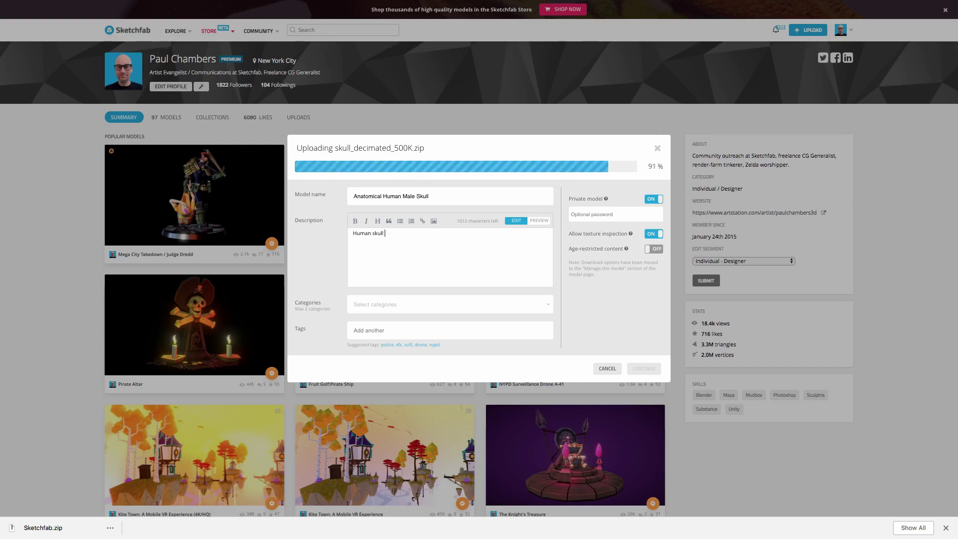
text( scu)
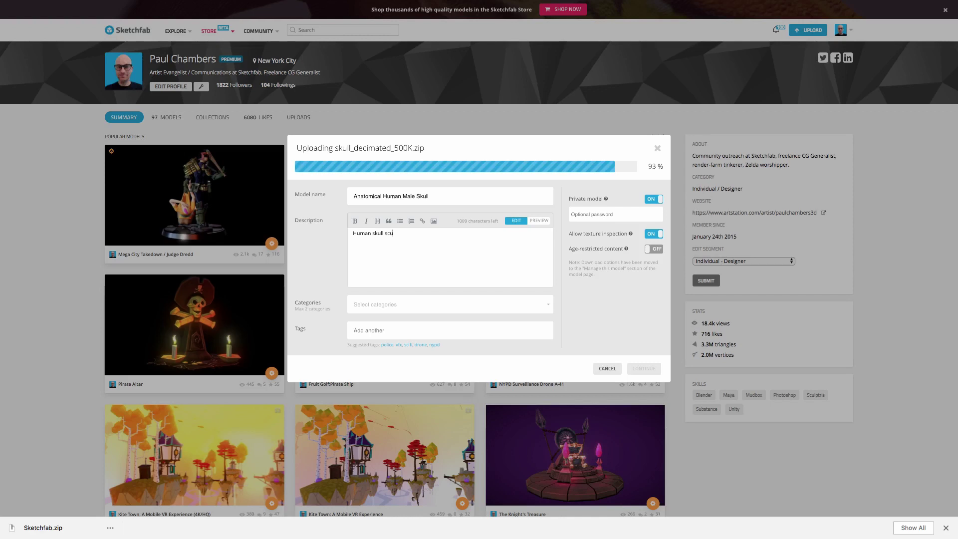
text(lpted )
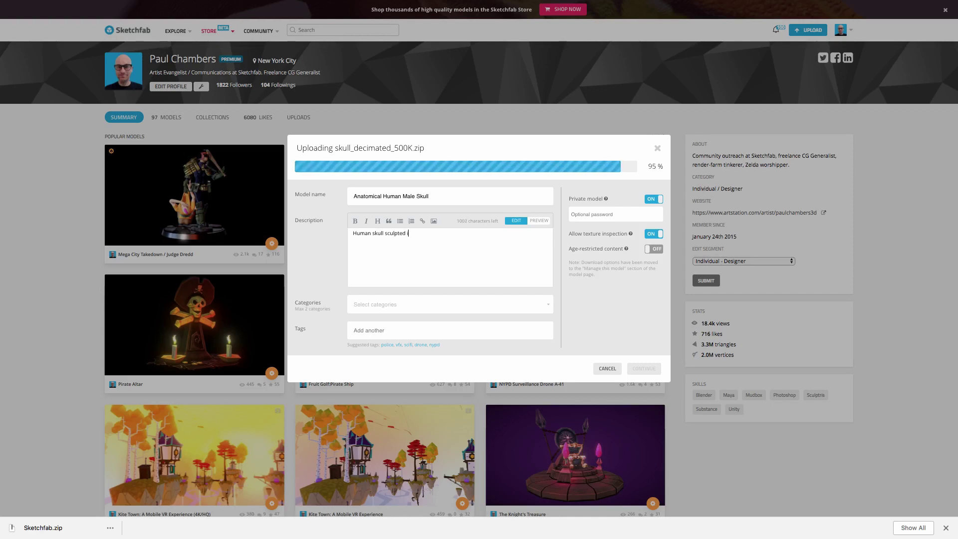
text(in Zbrush)
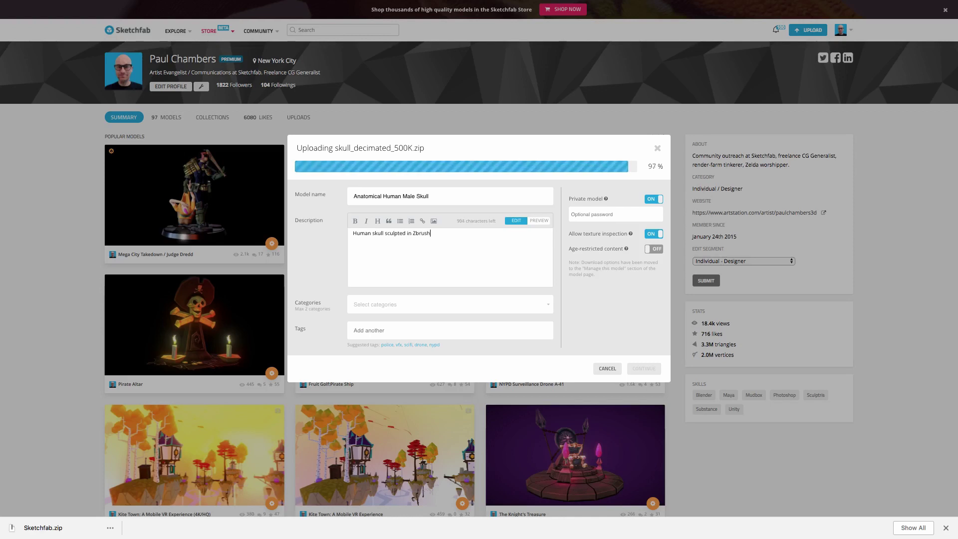
text( Core.)
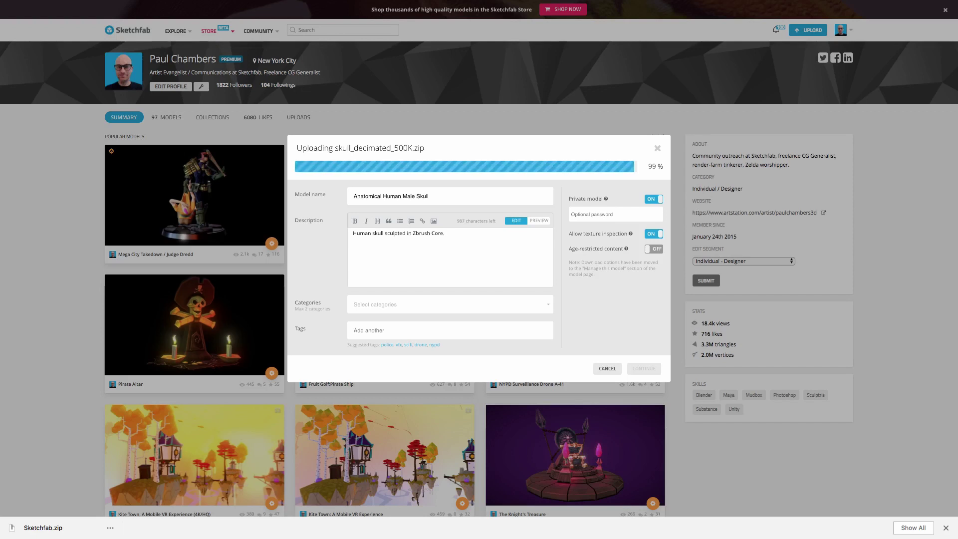
text( Suitable)
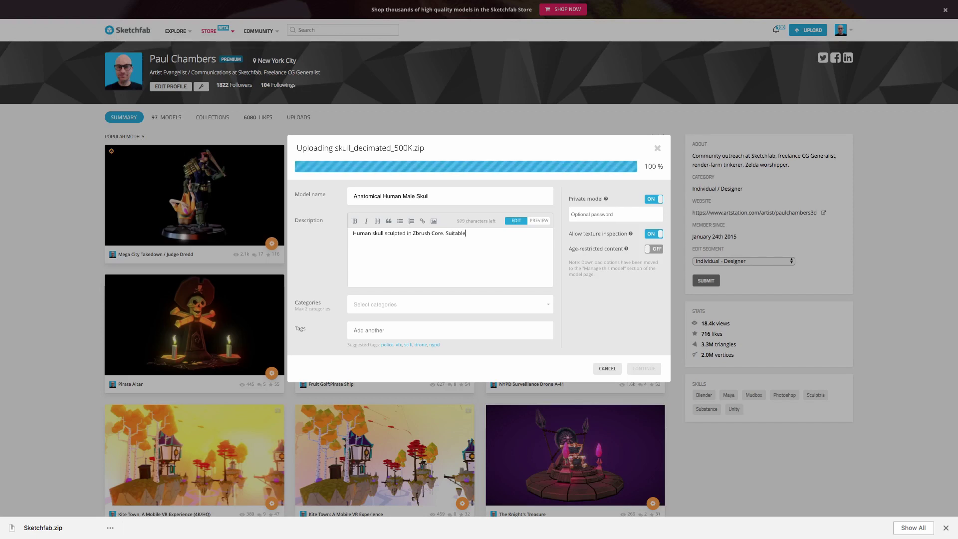
text( for a)
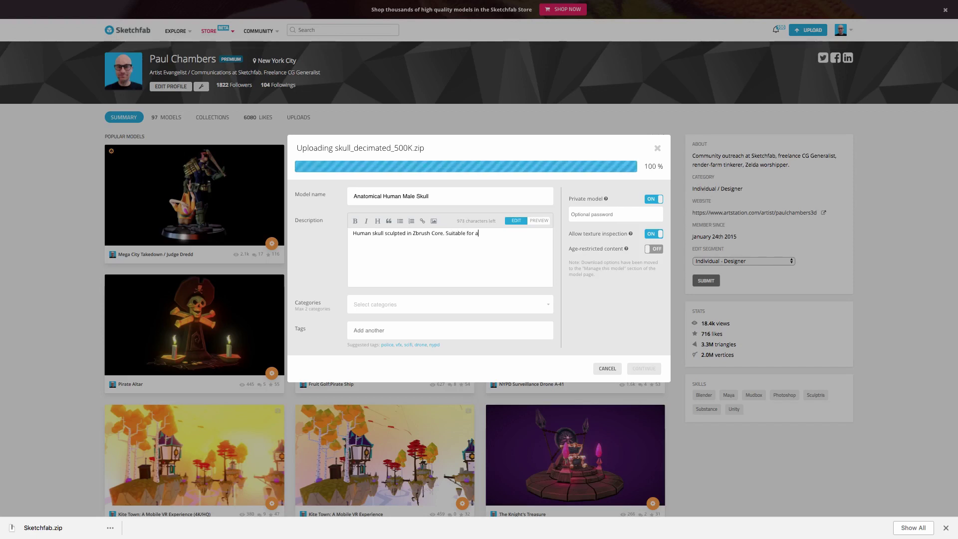
text(natomical d)
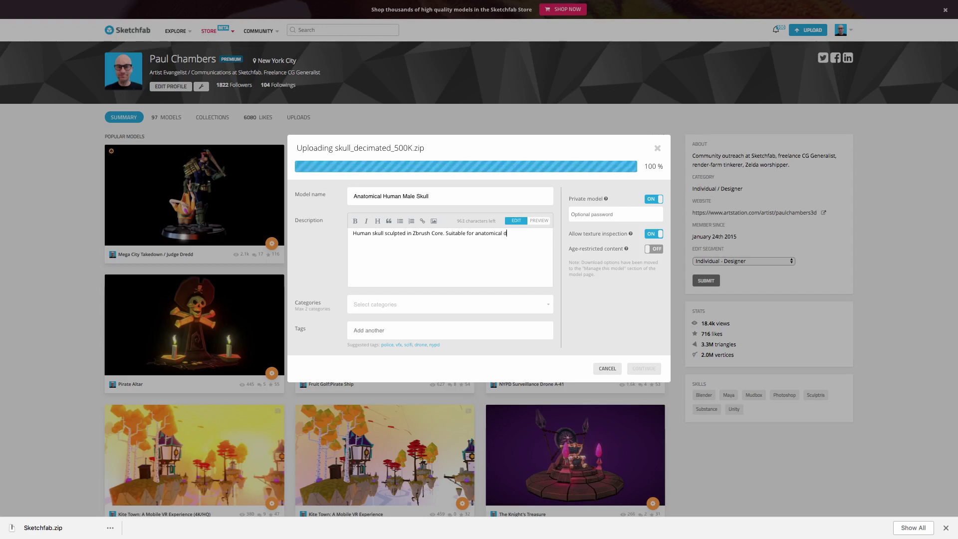
text(emonstration)
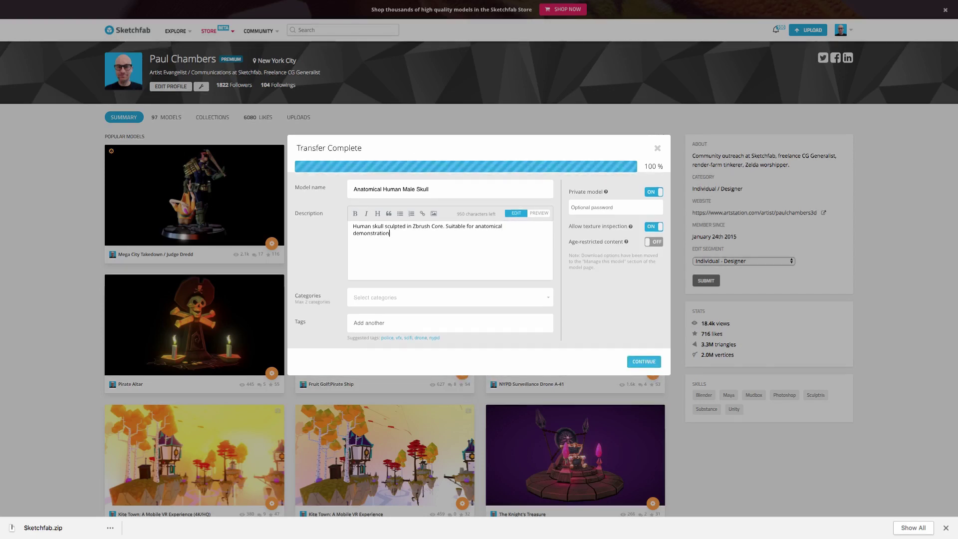
text( or)
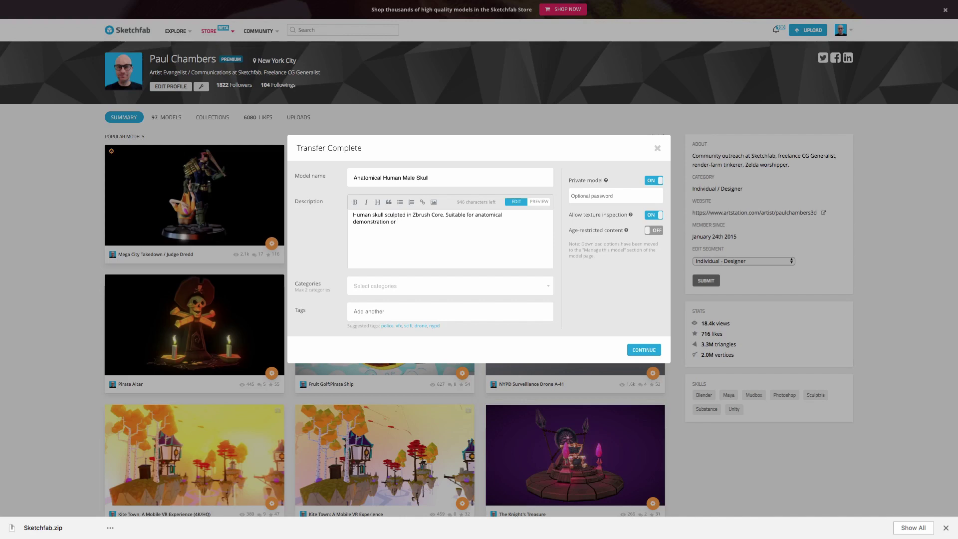
text( as a prop in games.)
Put the model in the Science & technology and Characters & creatures categories.
click(546, 289)
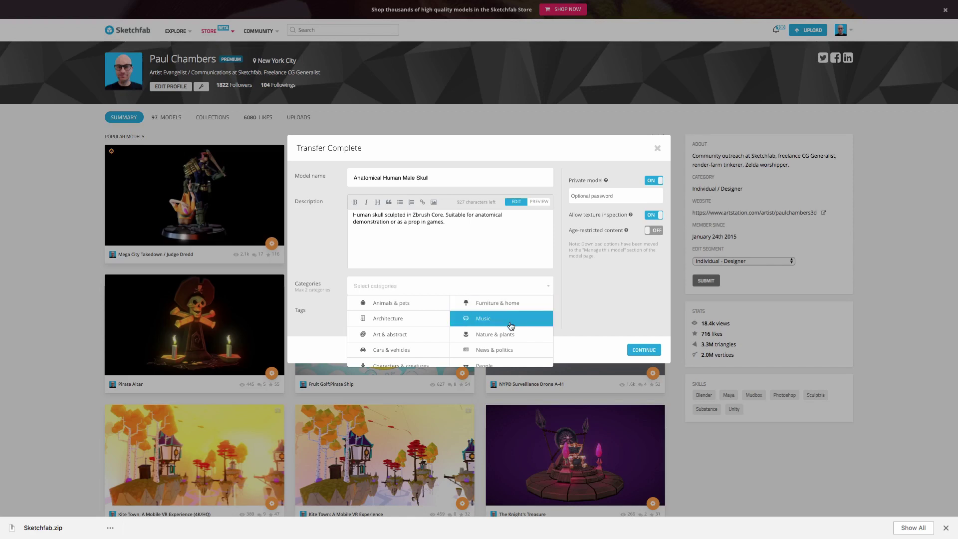
scroll(511, 324, down, 1)
scroll(511, 325, down, 3)
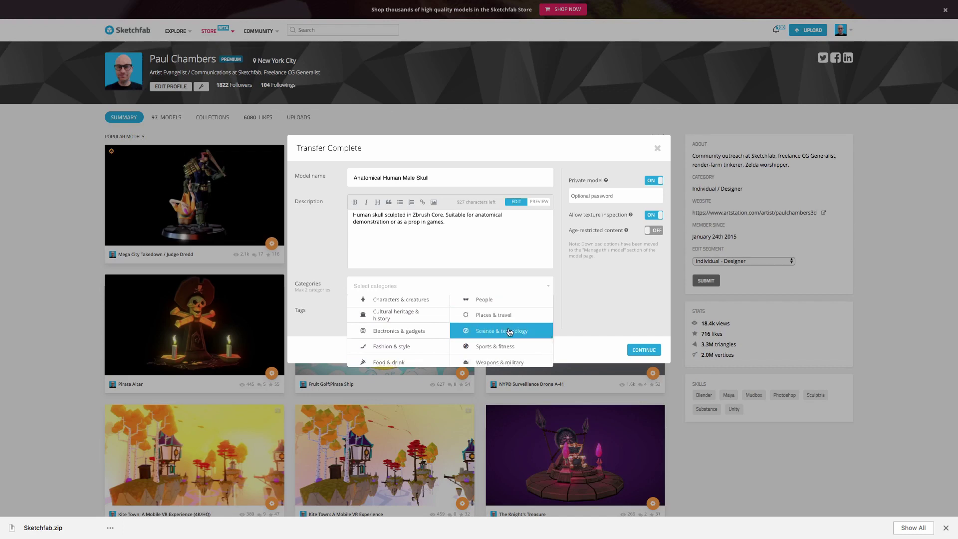
click(509, 332)
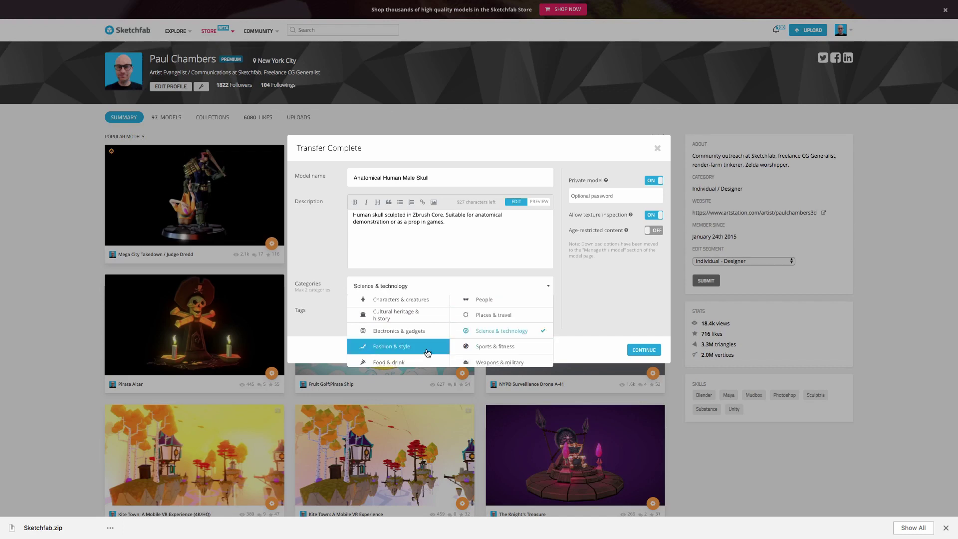
scroll(427, 353, up, 2)
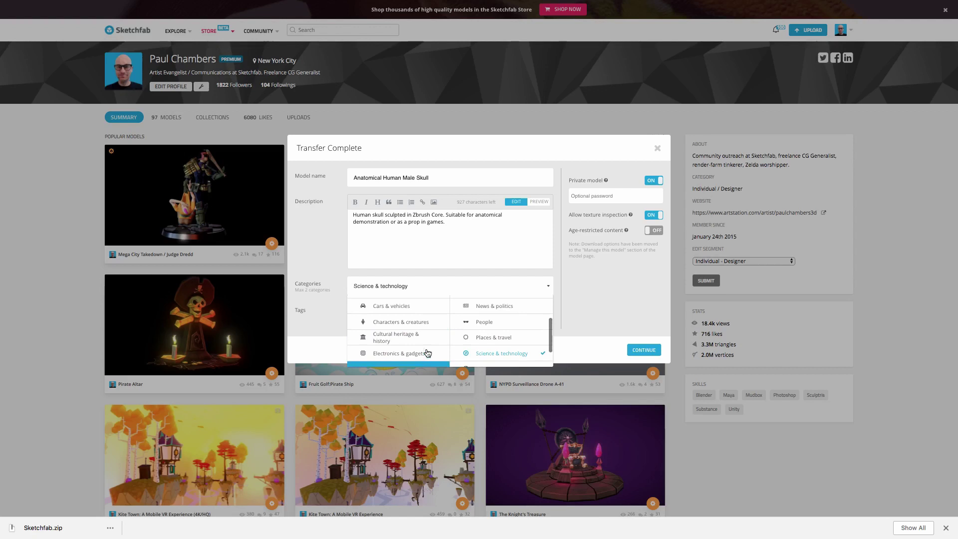
scroll(428, 353, up, 3)
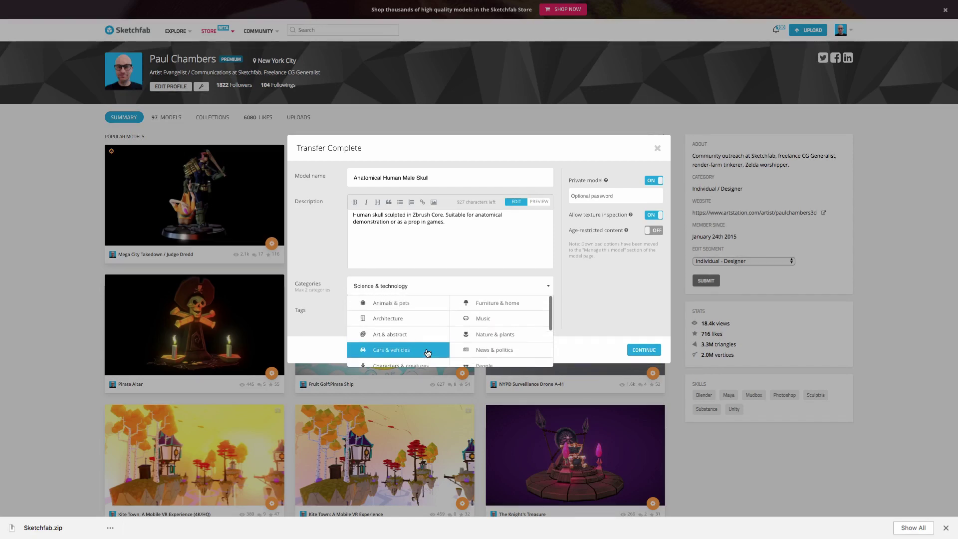
scroll(423, 333, down, 1)
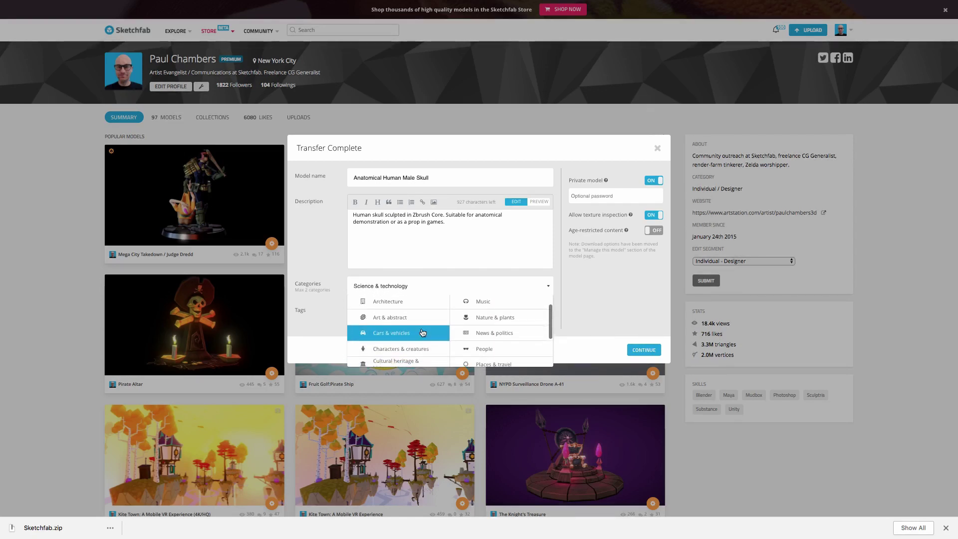
scroll(422, 333, down, 1)
scroll(424, 325, down, 2)
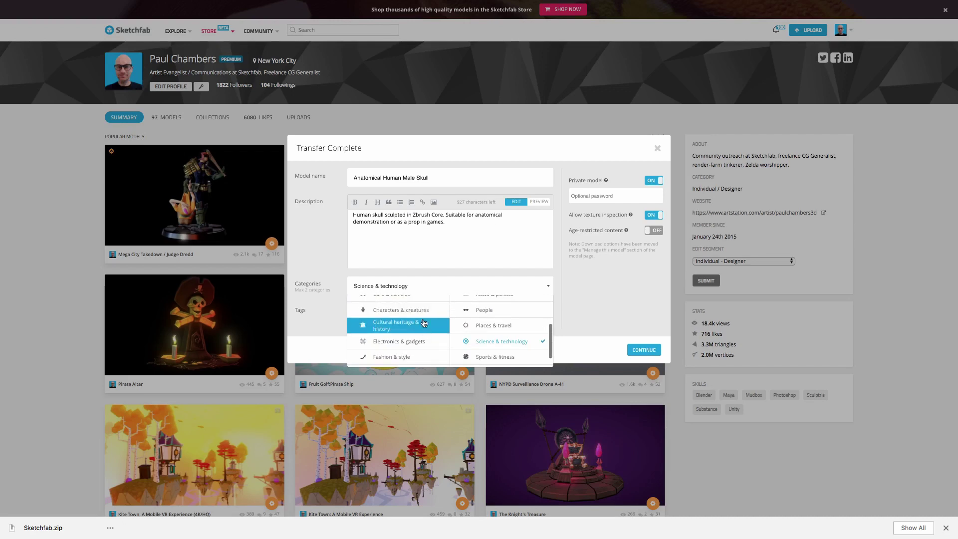
click(423, 315)
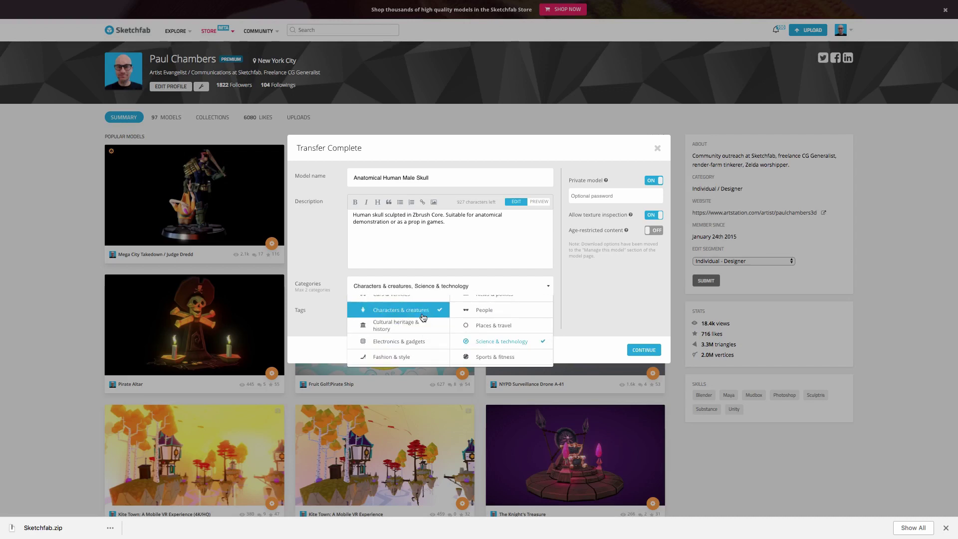
click(321, 347)
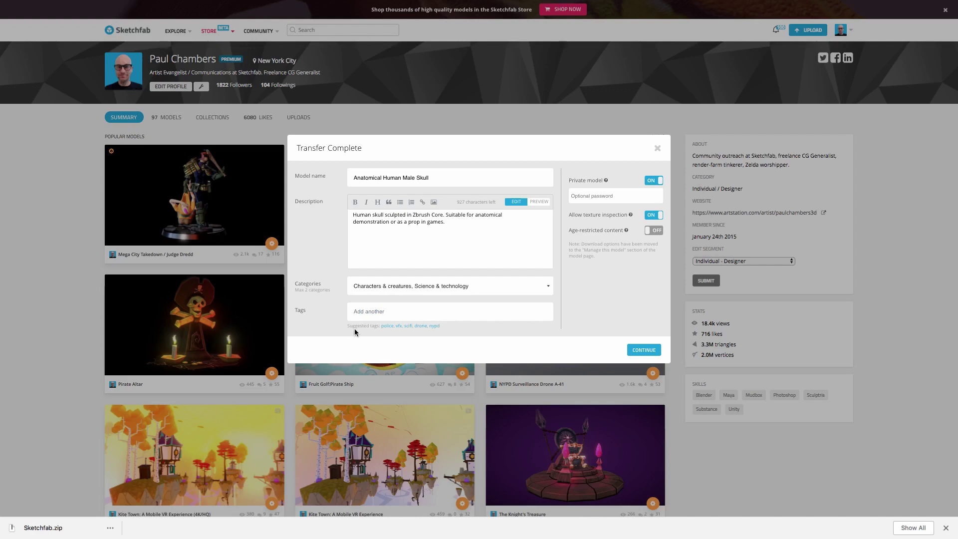
Tag the model science, medical, skull, human, bones and doctor, then submit the details.
click(366, 312)
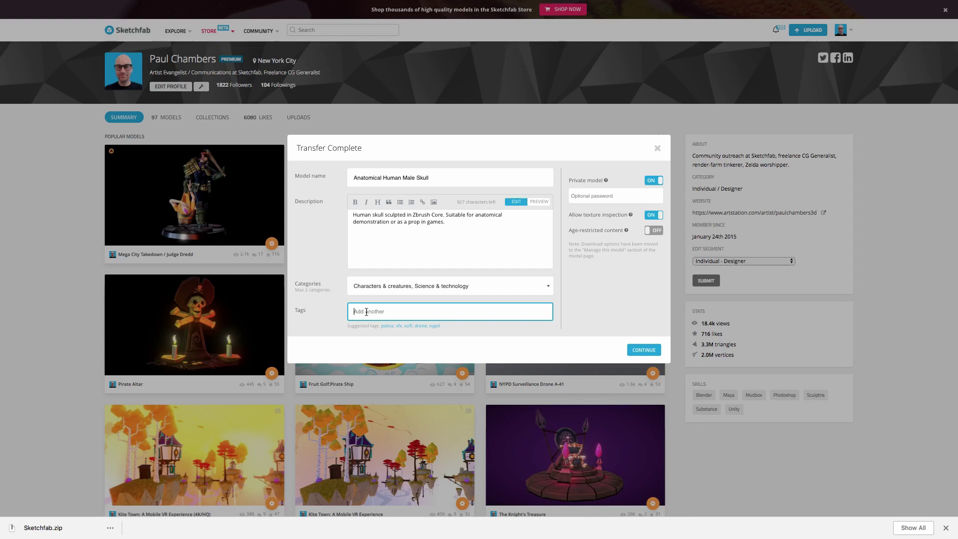
text(science)
key(Return)
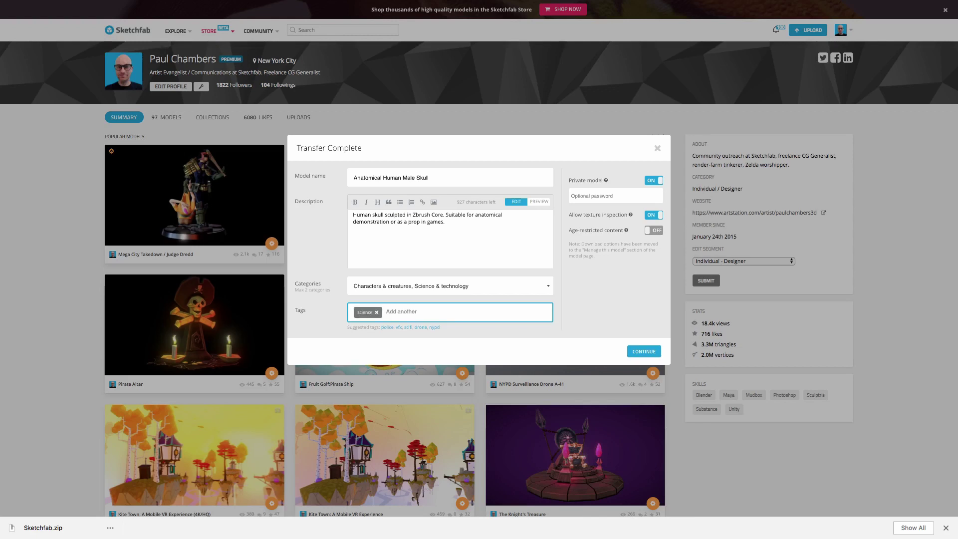
text(medical)
key(Return)
text(skull)
key(Return)
text(human)
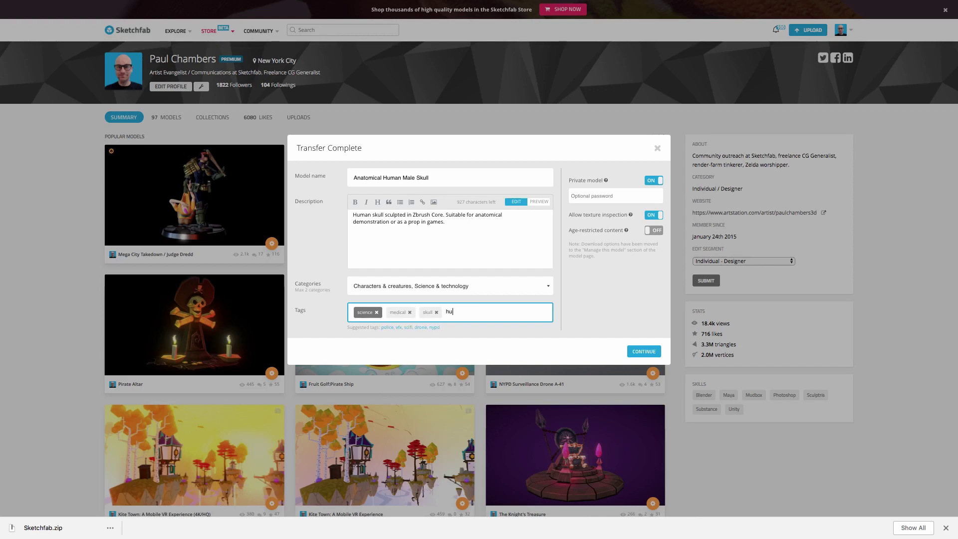
key(Return)
text(bones)
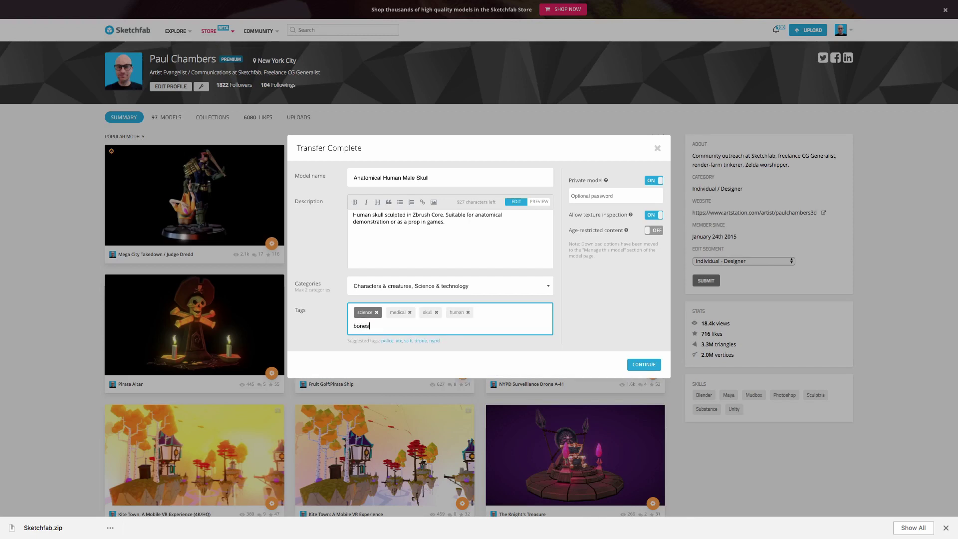
key(Return)
text(doctor)
key(Return)
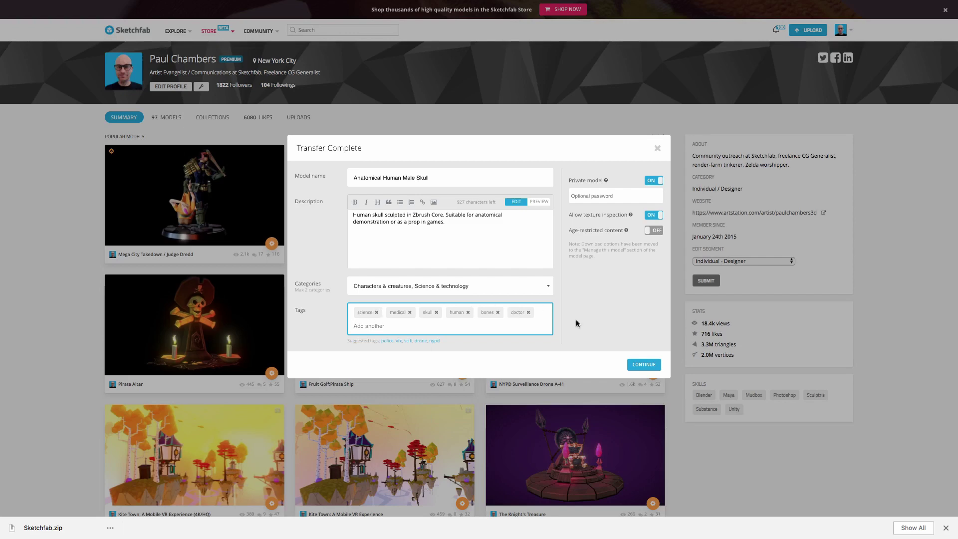
click(640, 364)
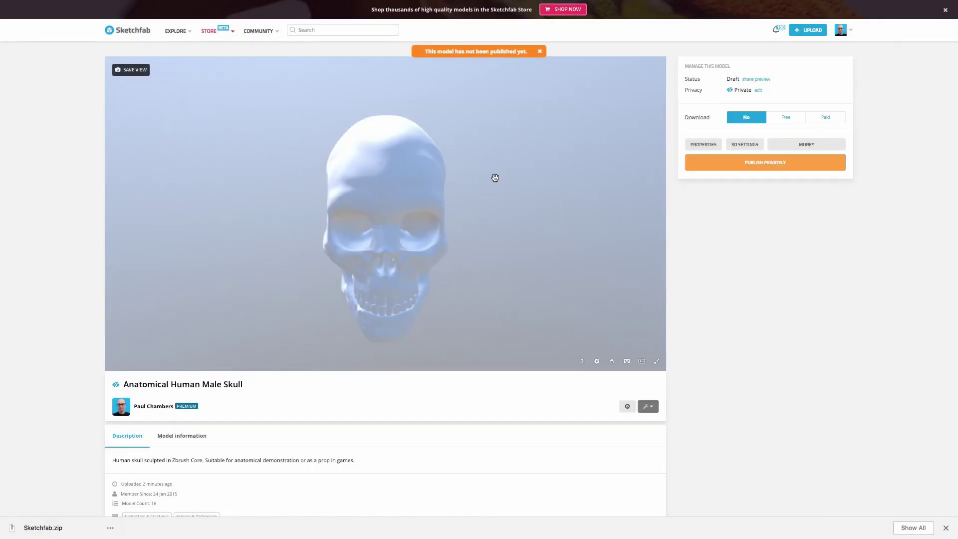
Orbit the processed skull in the draft model page's 3D viewer.
mouse_move(494, 178)
mouse_down()
mouse_move(528, 160)
mouse_move(464, 176)
mouse_move(516, 164)
mouse_move(460, 163)
mouse_move(524, 172)
mouse_move(492, 172)
mouse_up()
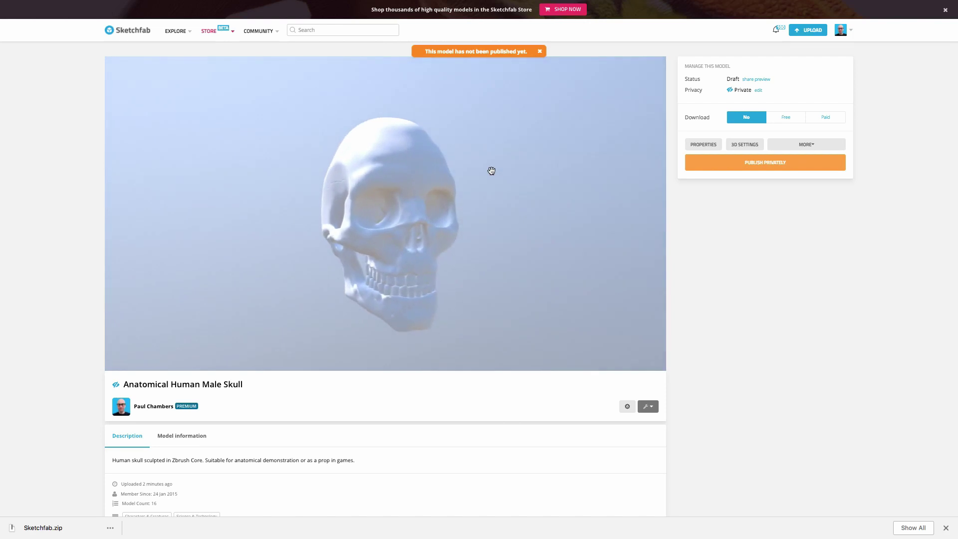
scroll(491, 172, up, 2)
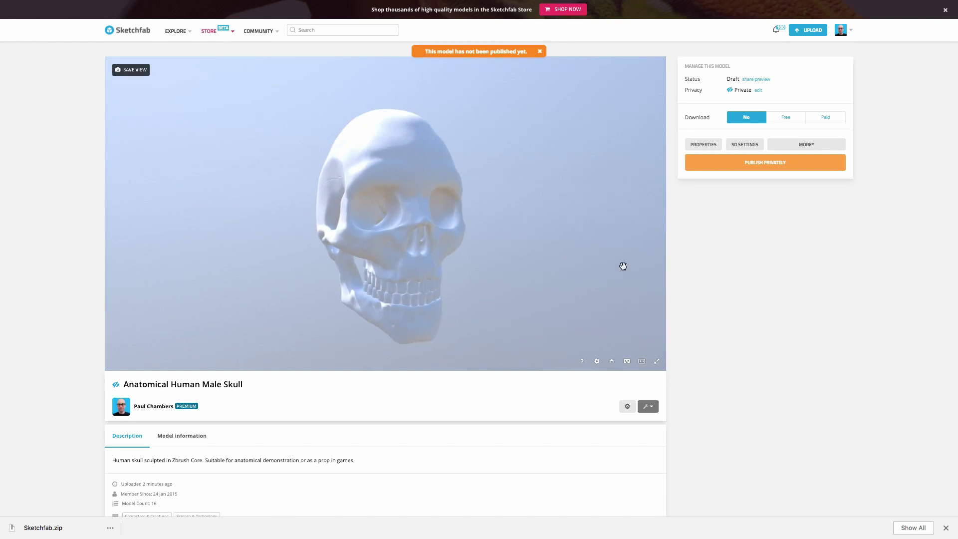
Open the skull's 3D settings editor and orbit the model to inspect it.
click(738, 144)
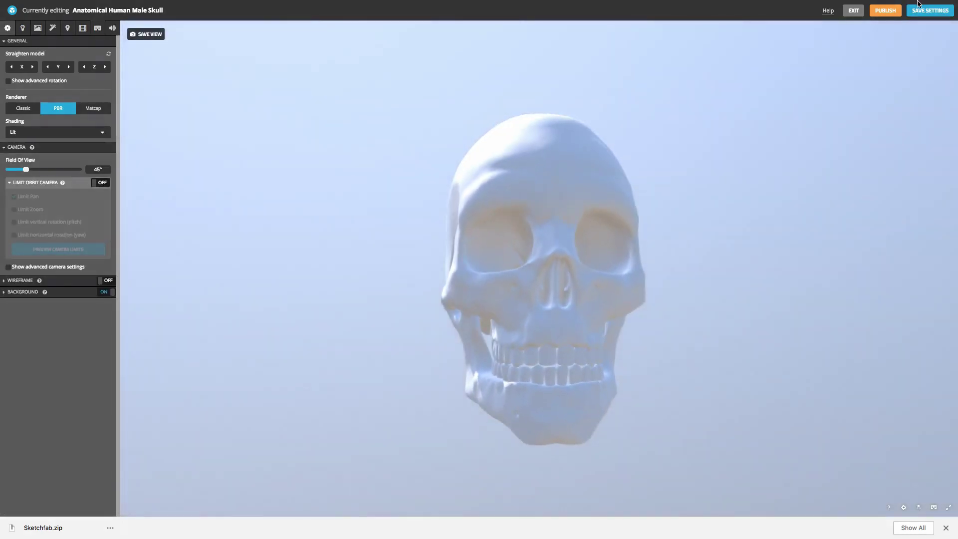
drag(679, 220, 689, 222)
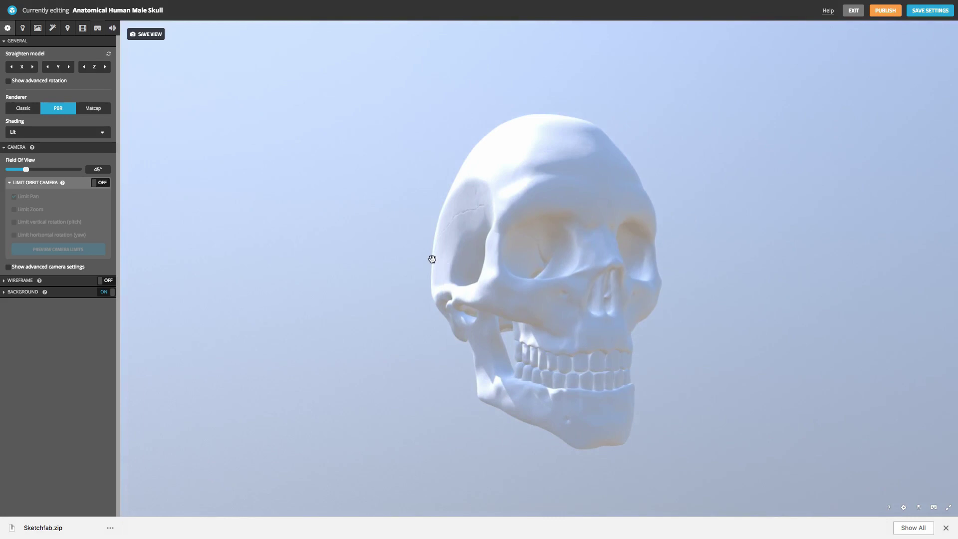
mouse_move(522, 252)
mouse_down()
mouse_move(464, 256)
mouse_move(534, 257)
mouse_move(517, 259)
mouse_up()
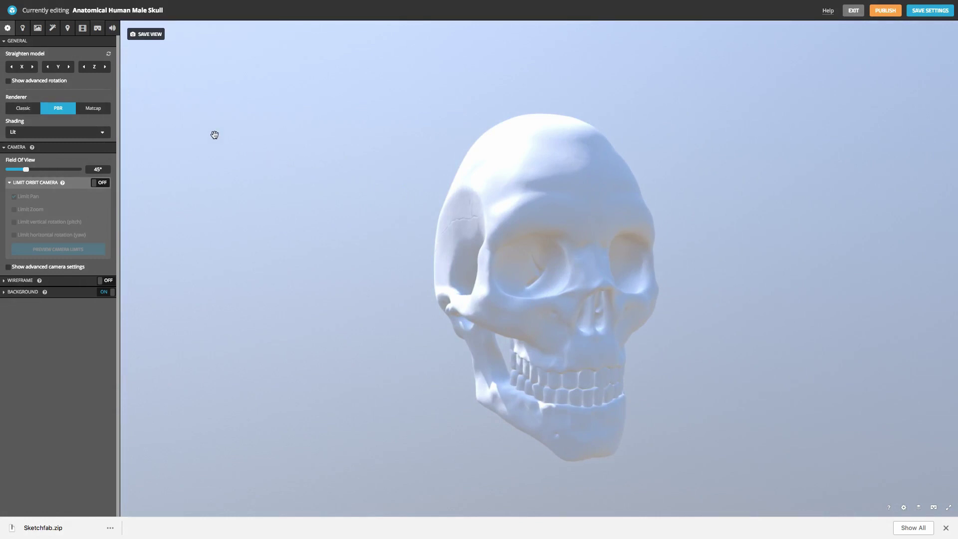
Light the skull with the studio003 environment, after briefly trying Milkyway.
click(23, 30)
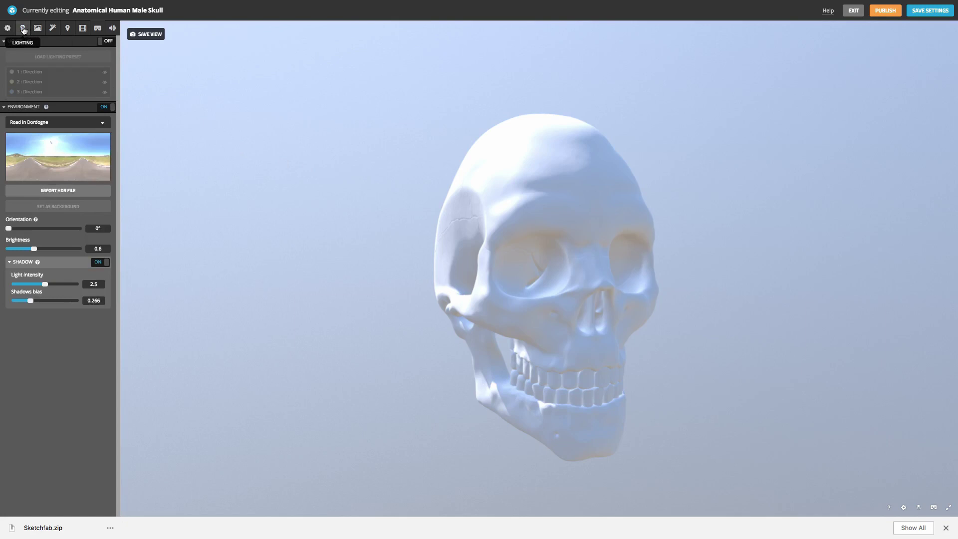
click(59, 126)
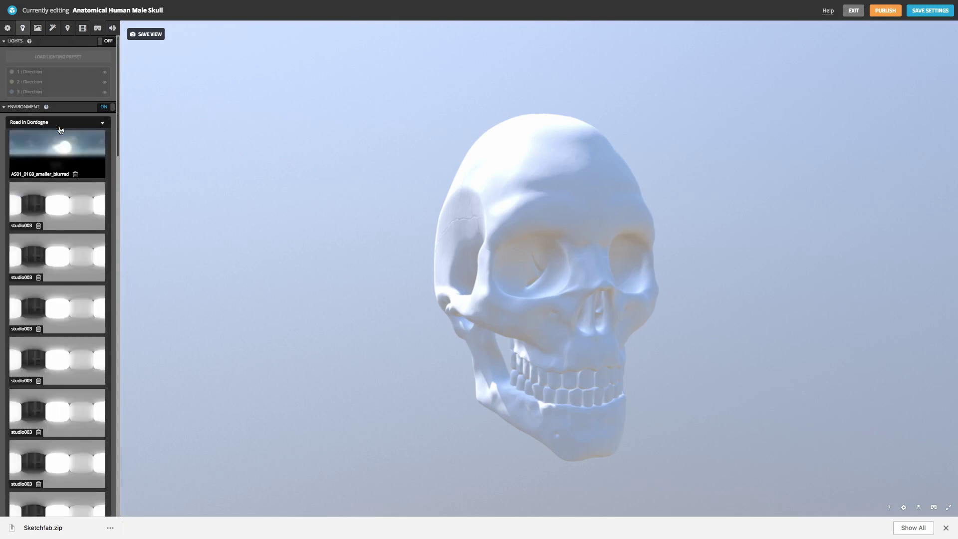
click(64, 200)
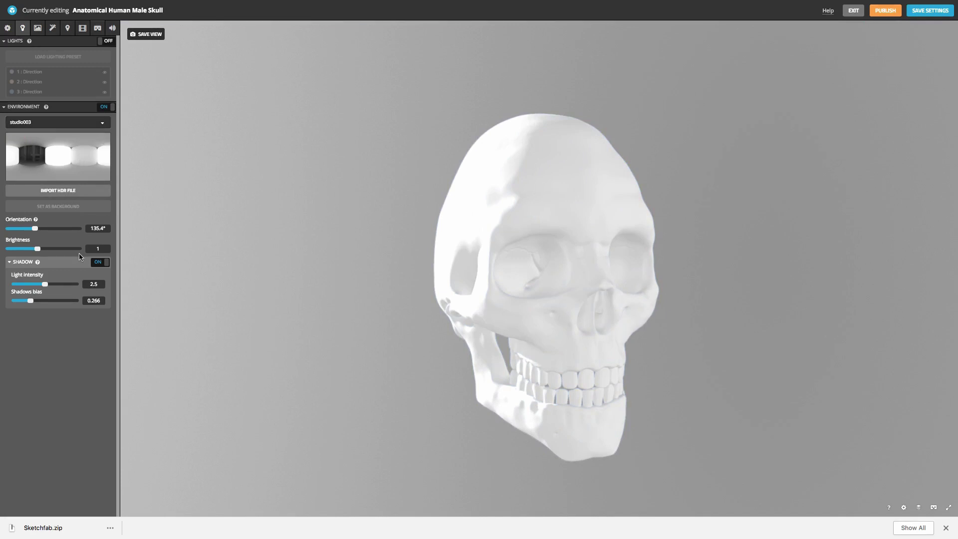
click(75, 153)
scroll(75, 200, down, 10)
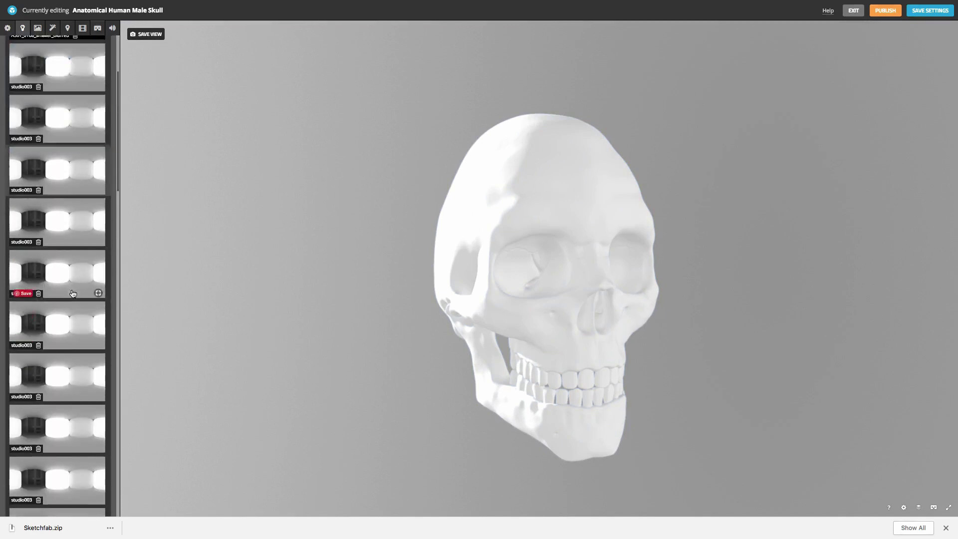
click(73, 203)
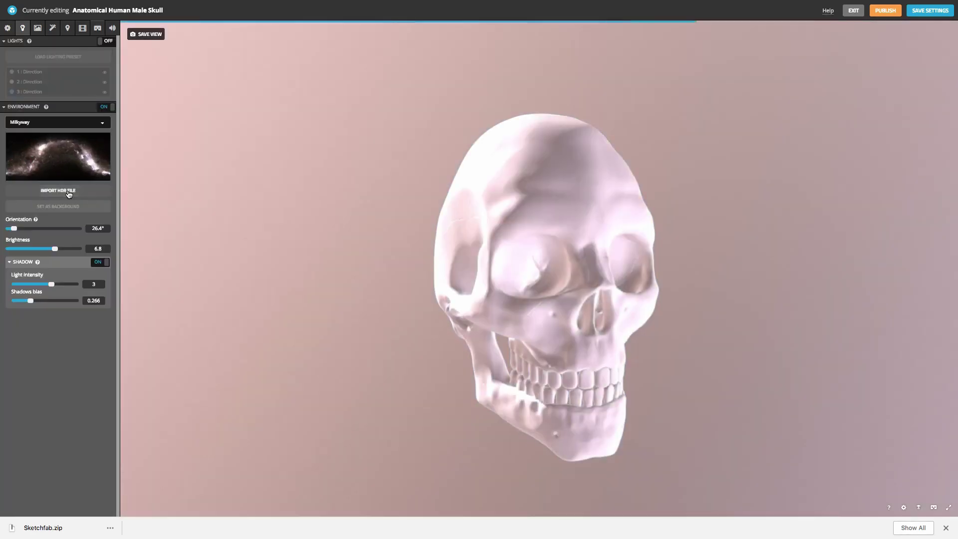
click(86, 129)
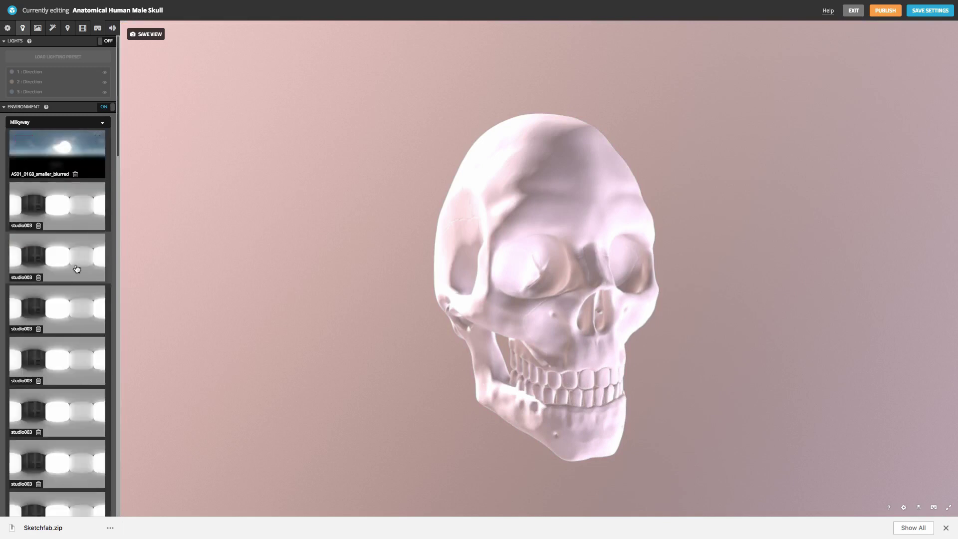
click(54, 185)
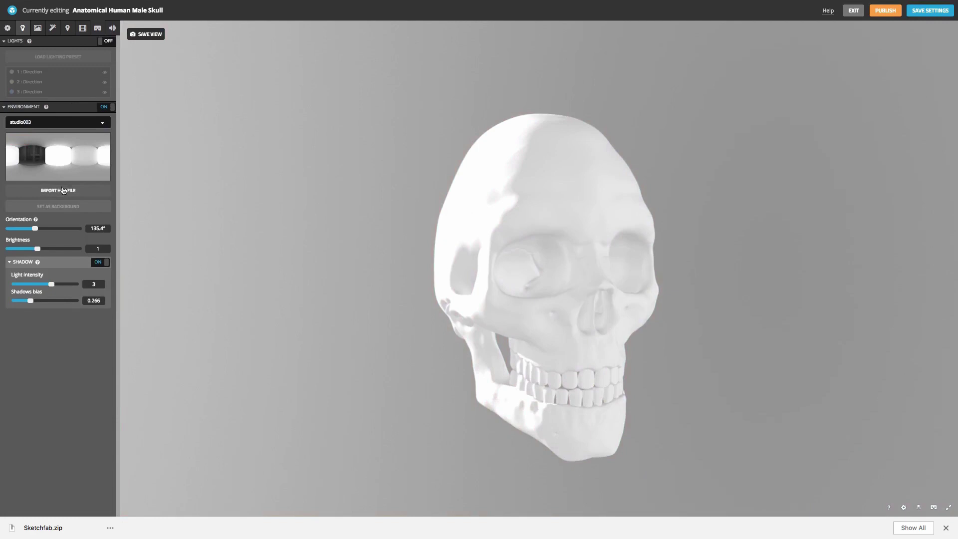
Rotate the environment to 255.4° and lower shadow light intensity to 1.3.
drag(37, 234, 60, 235)
mouse_move(344, 271)
mouse_down()
mouse_move(336, 274)
mouse_move(358, 274)
mouse_move(340, 267)
mouse_up()
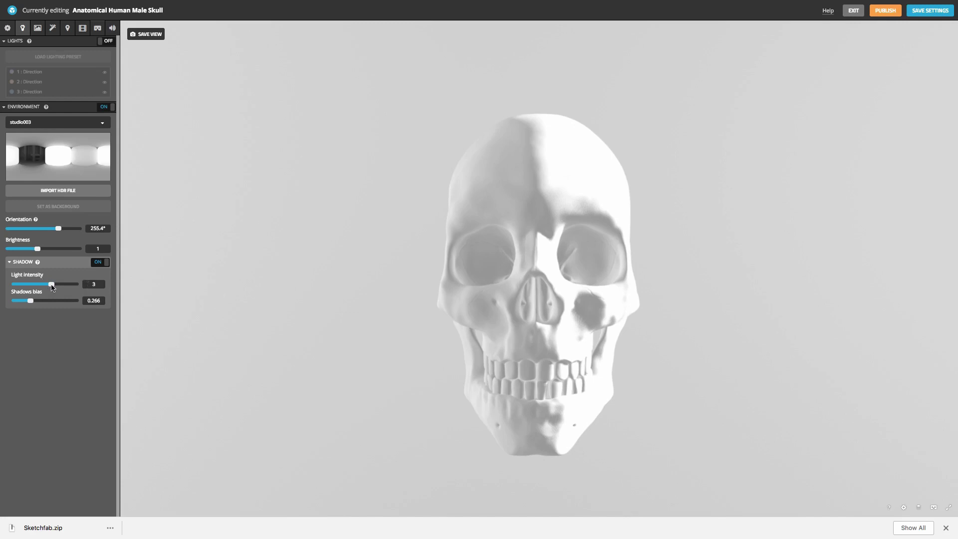
drag(52, 287, 29, 286)
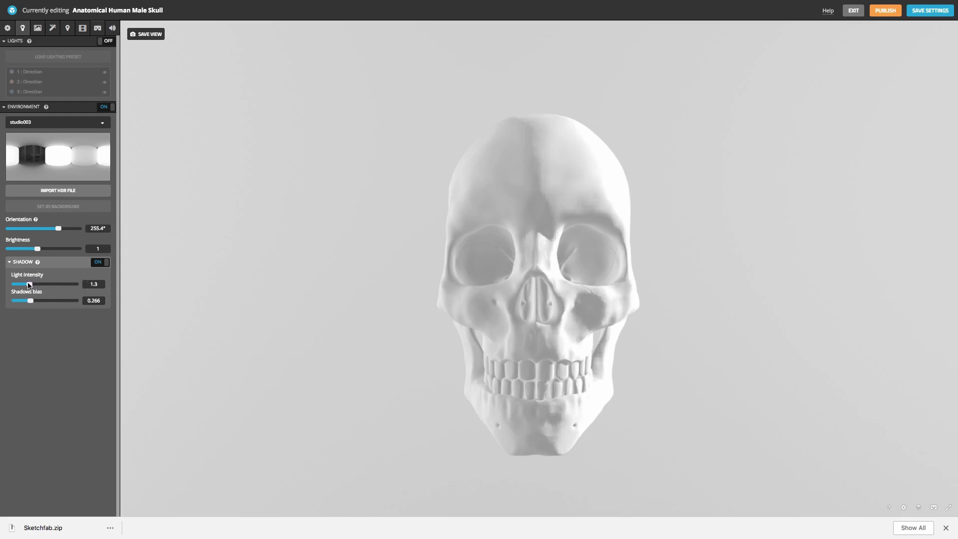
mouse_move(288, 254)
mouse_down()
mouse_move(306, 252)
mouse_move(291, 257)
mouse_up()
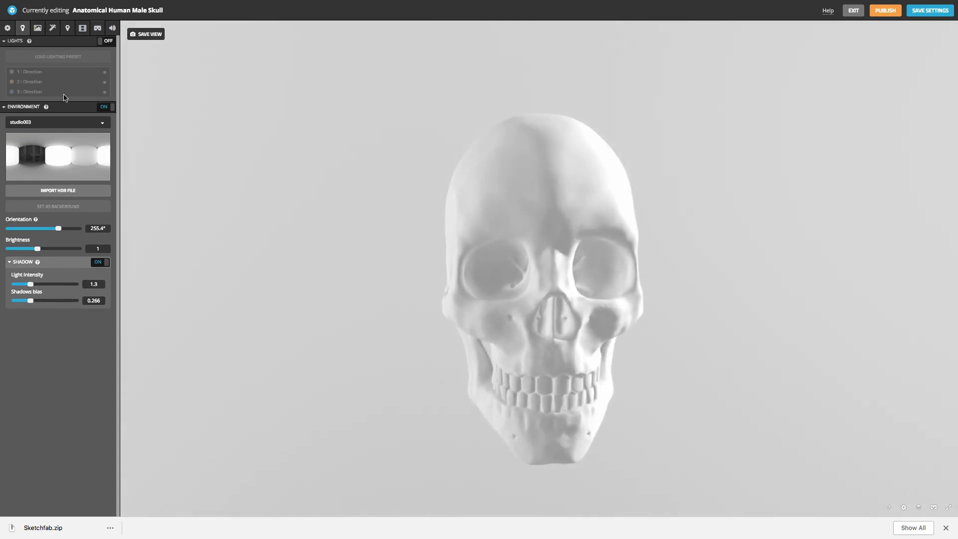
click(7, 27)
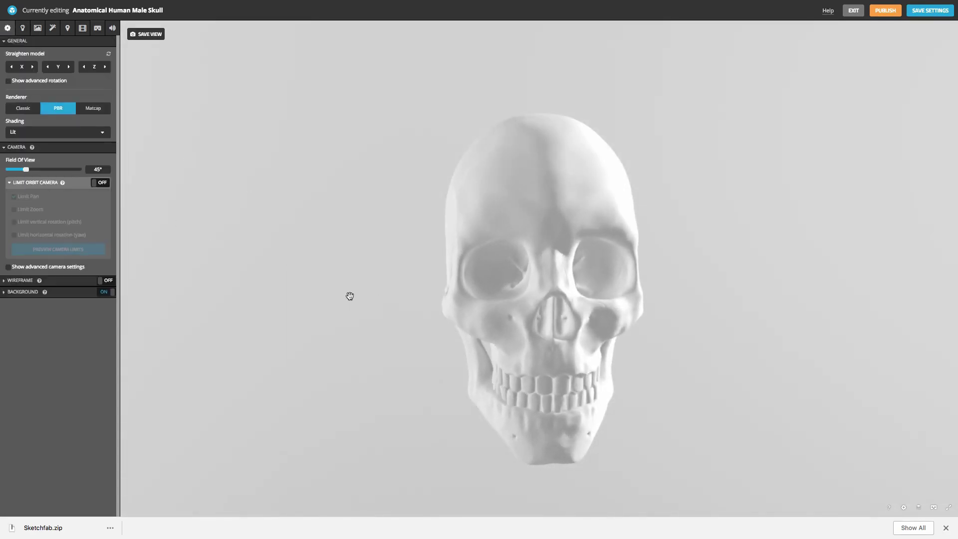
click(3, 293)
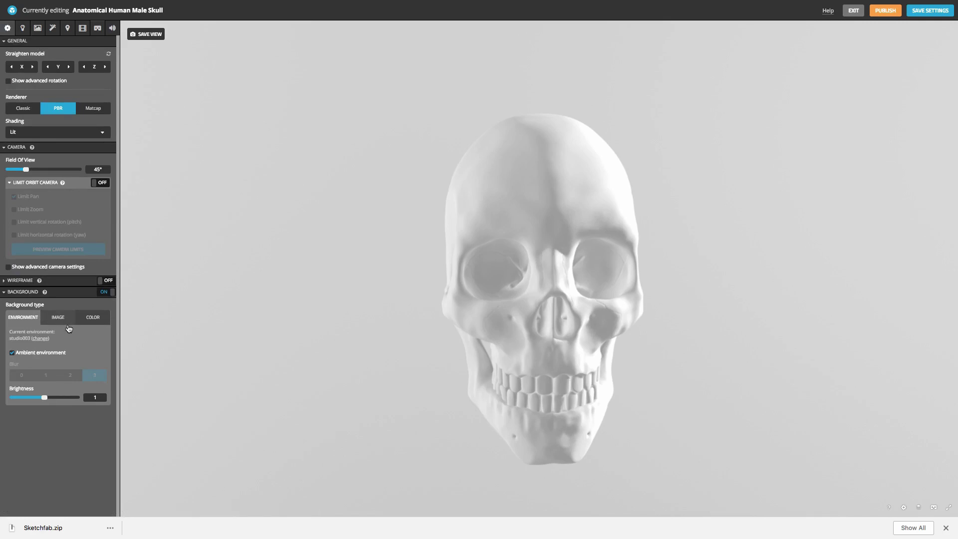
click(91, 322)
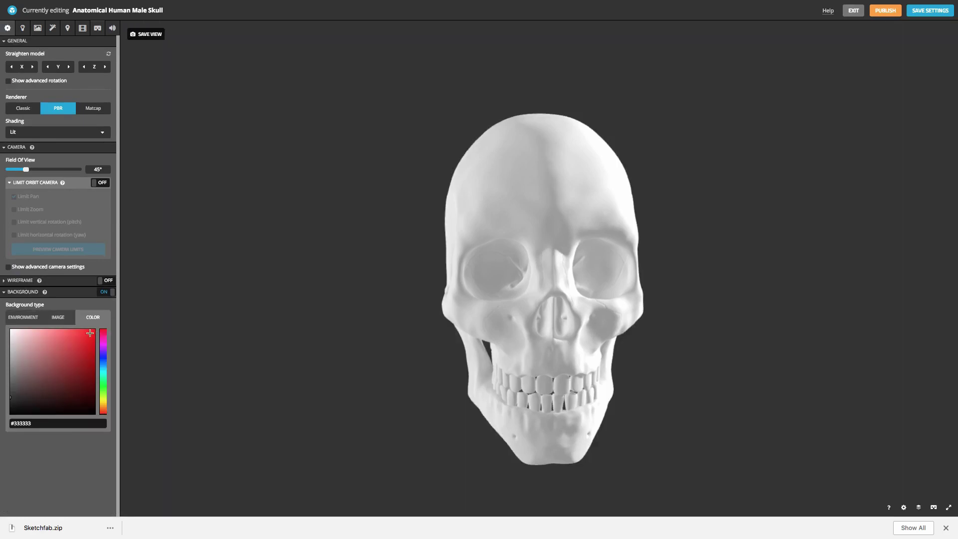
drag(267, 274, 347, 265)
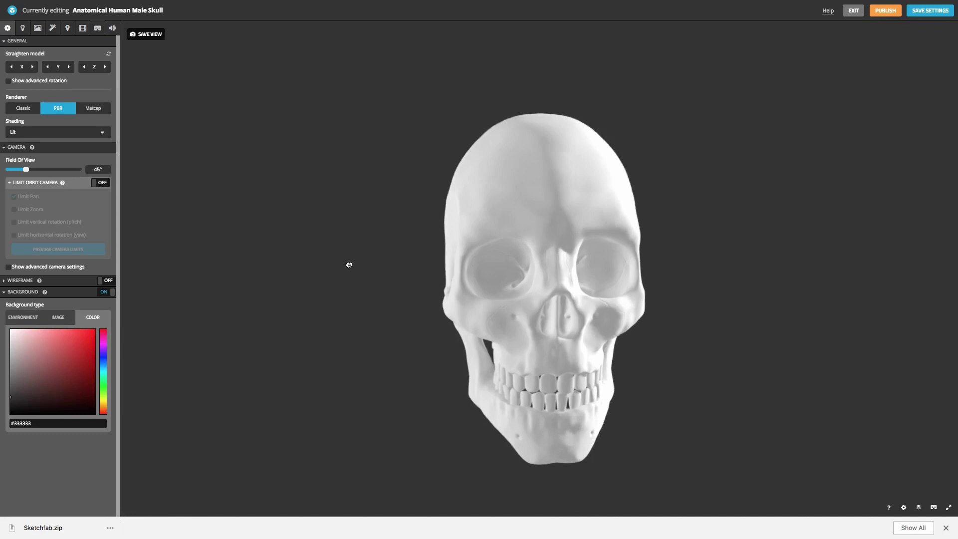
drag(328, 334, 442, 300)
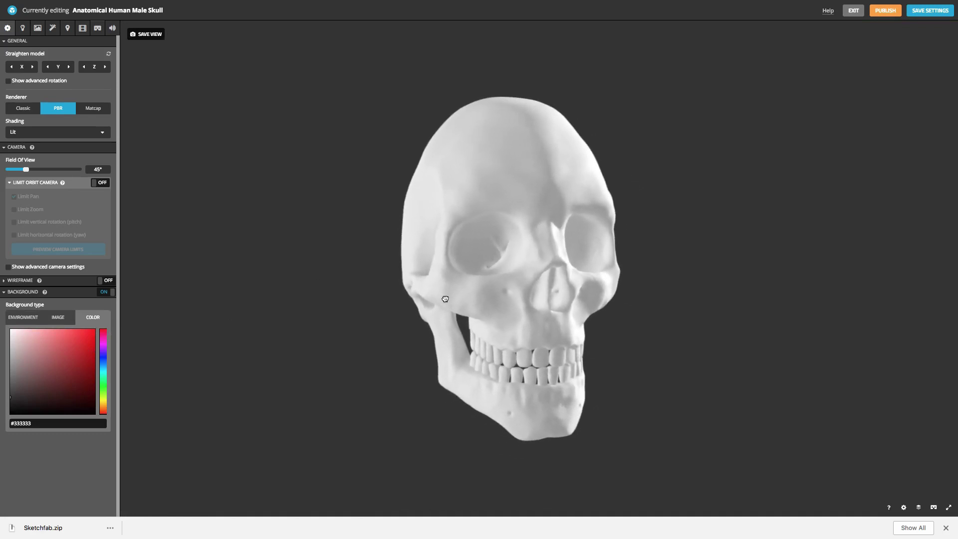
Change the skull material's base colour from plain white to pale cream #E3E4C4.
click(38, 29)
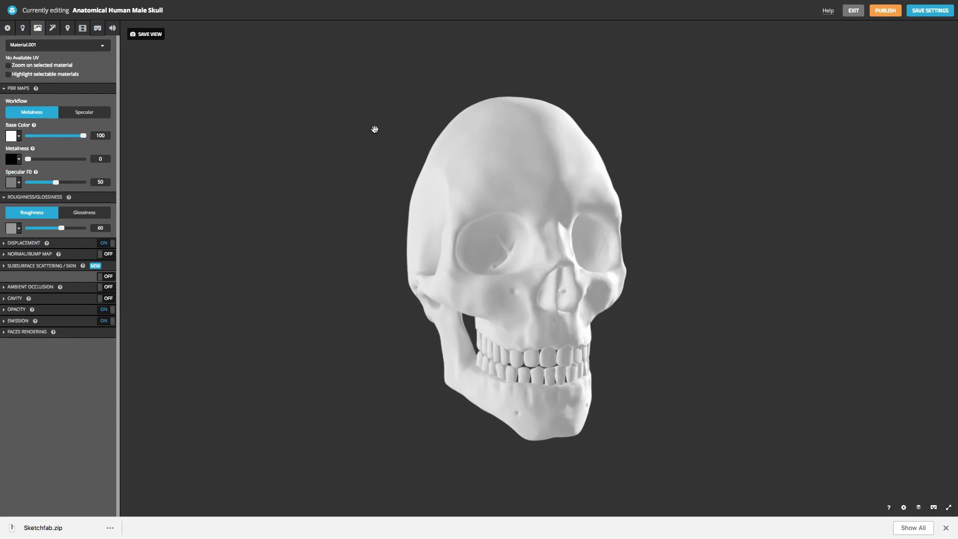
drag(443, 180, 439, 180)
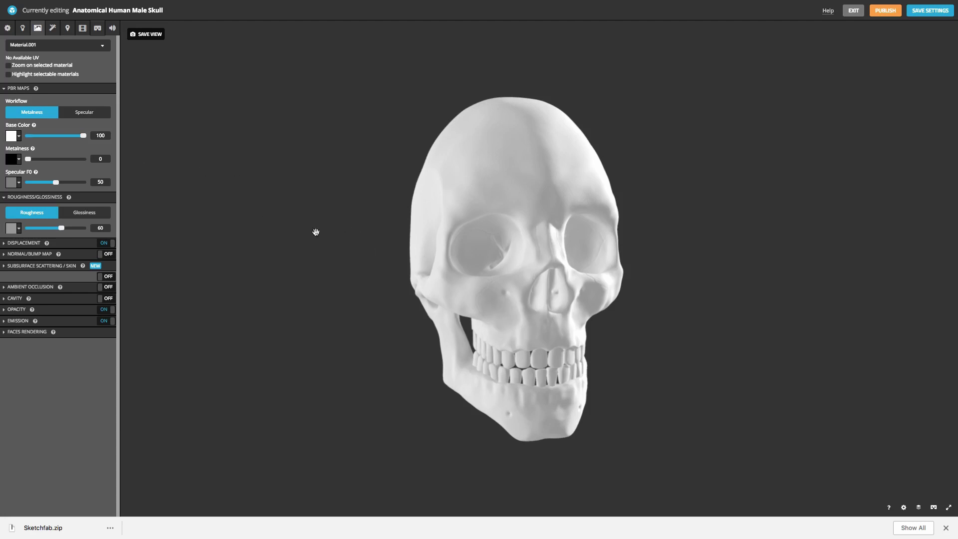
drag(316, 232, 434, 231)
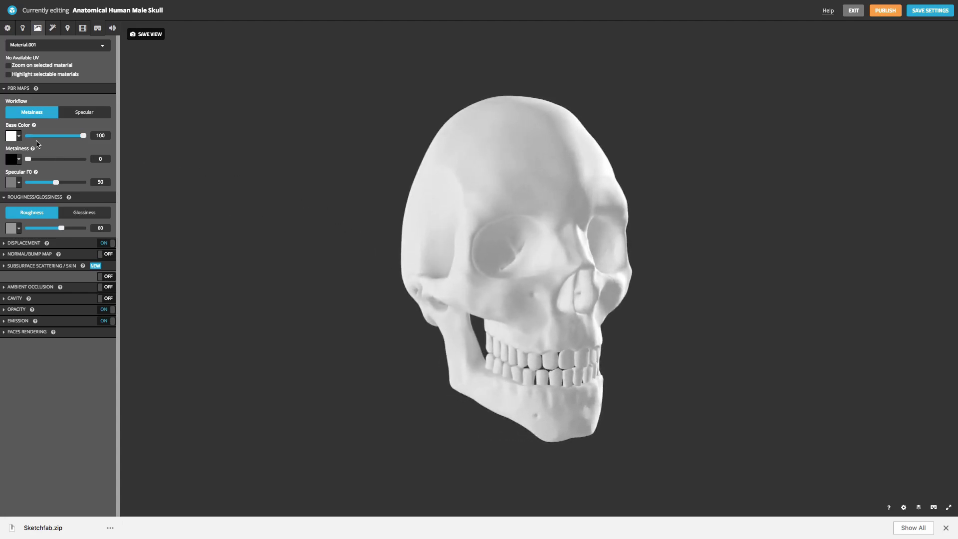
click(20, 136)
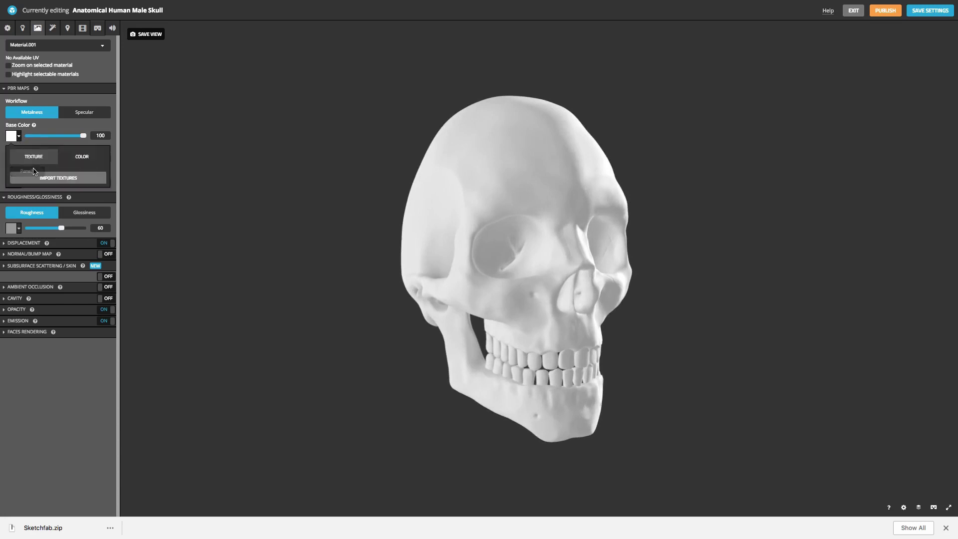
click(80, 157)
click(37, 188)
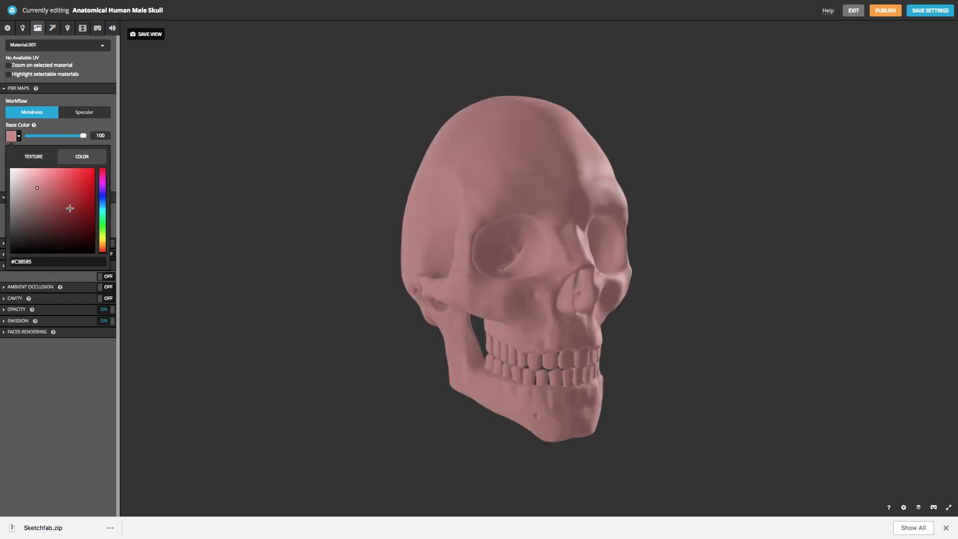
drag(106, 212, 99, 240)
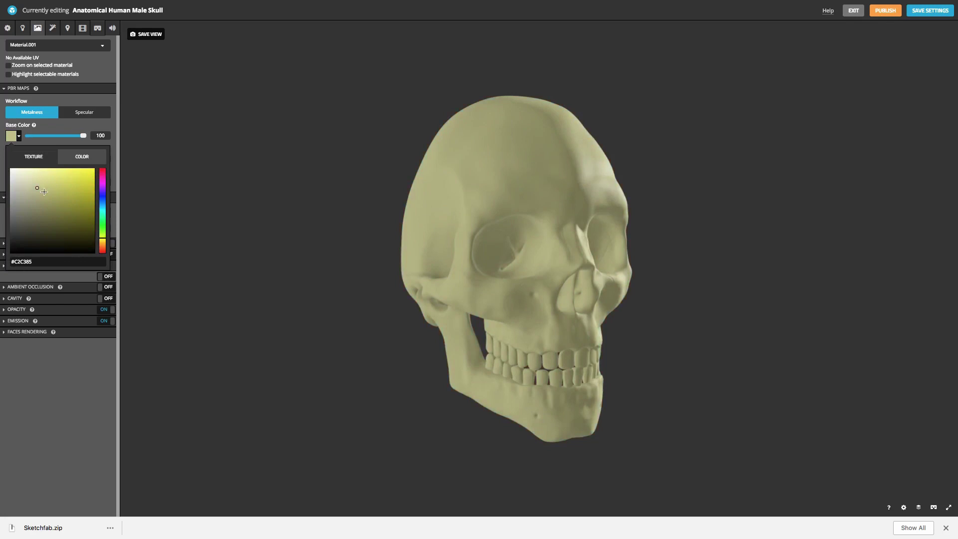
click(22, 177)
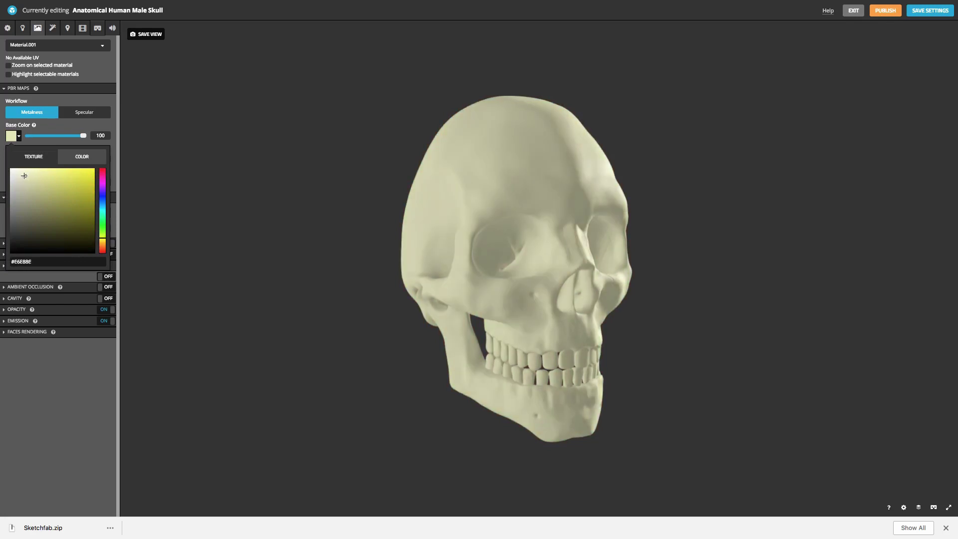
click(30, 377)
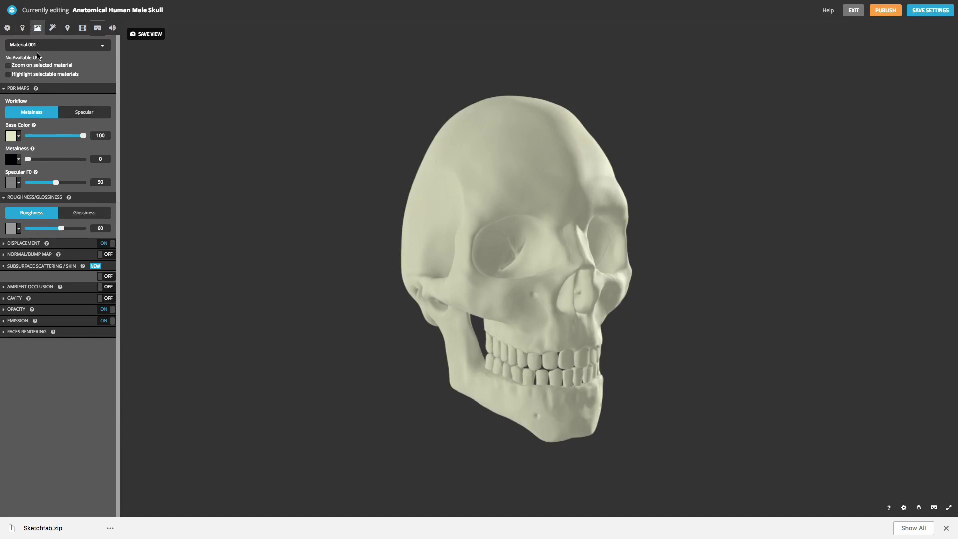
click(8, 29)
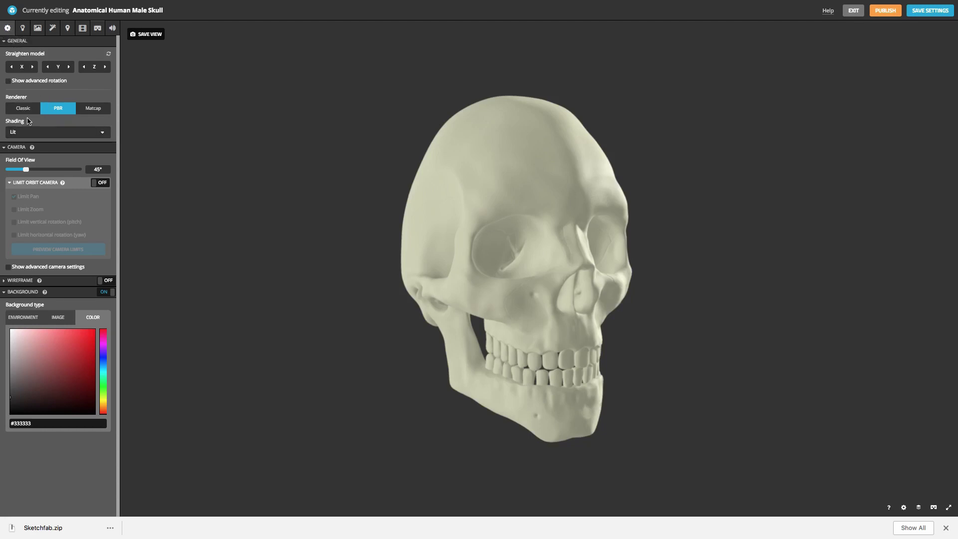
Switch the renderer to Matcap and try the metal_old.jpeg and skin_light.png matcaps.
click(90, 110)
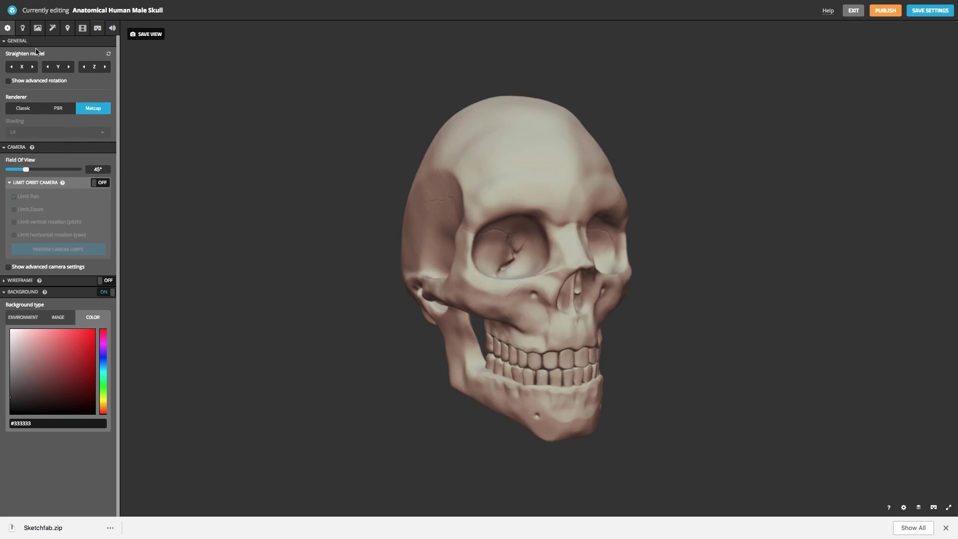
click(37, 28)
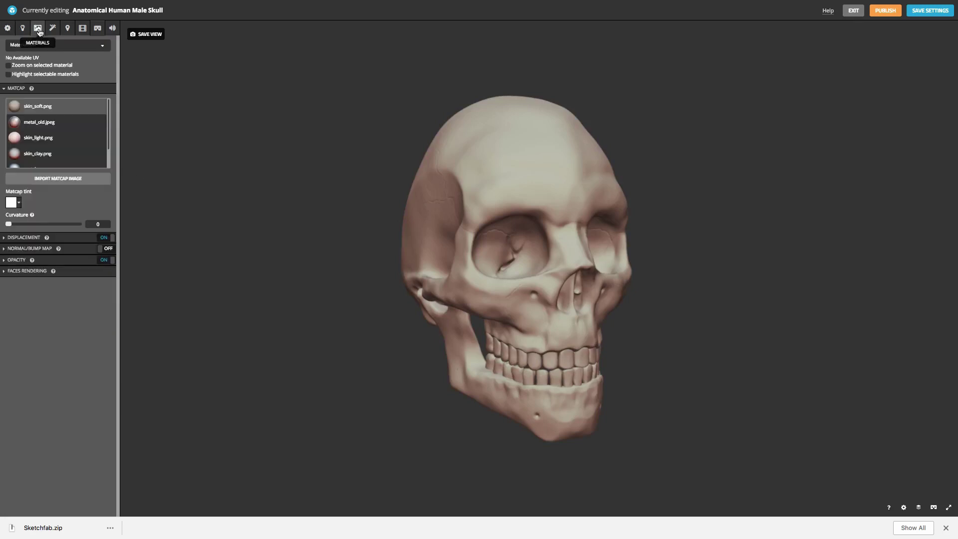
click(59, 128)
click(60, 141)
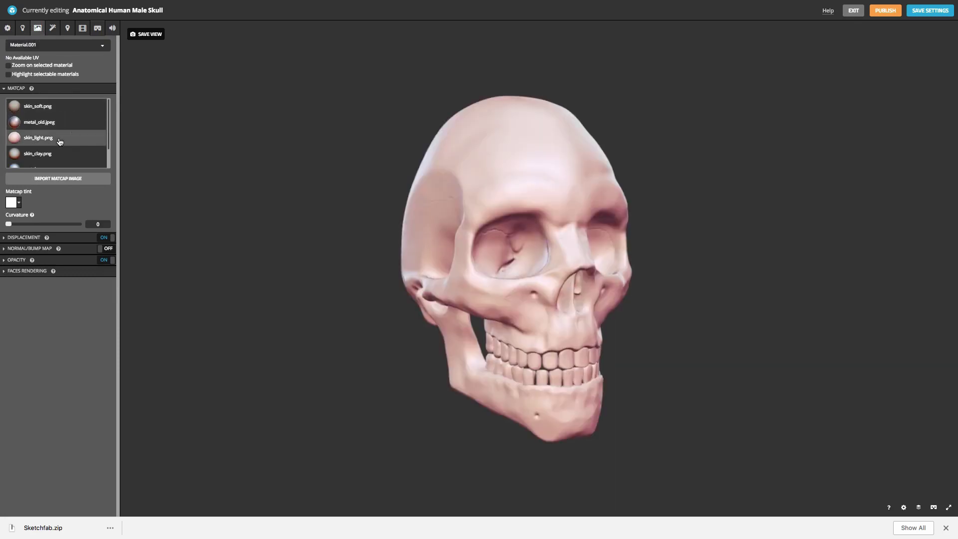
scroll(107, 127, down, 2)
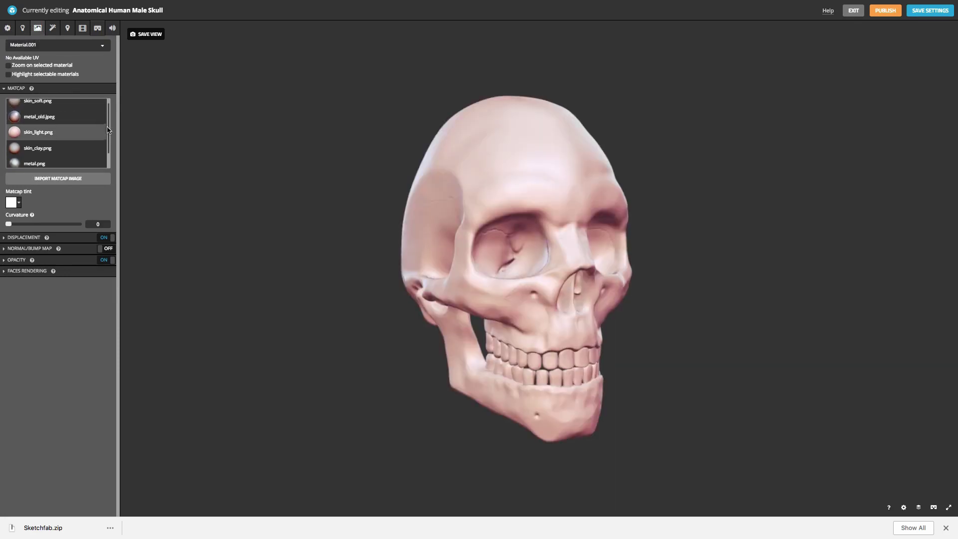
Apply the skin_clay.png matcap after comparing gray.png, settling on a front view.
click(62, 132)
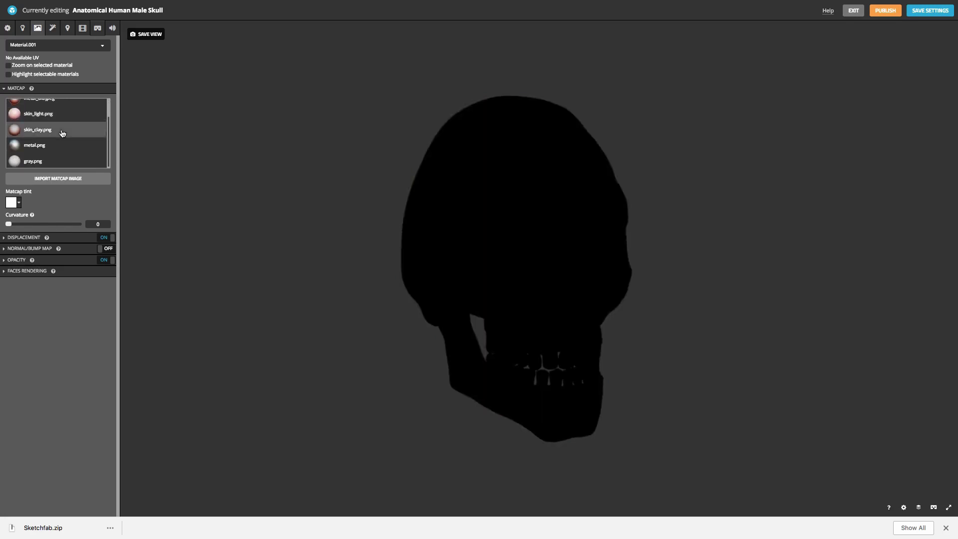
drag(383, 189, 444, 202)
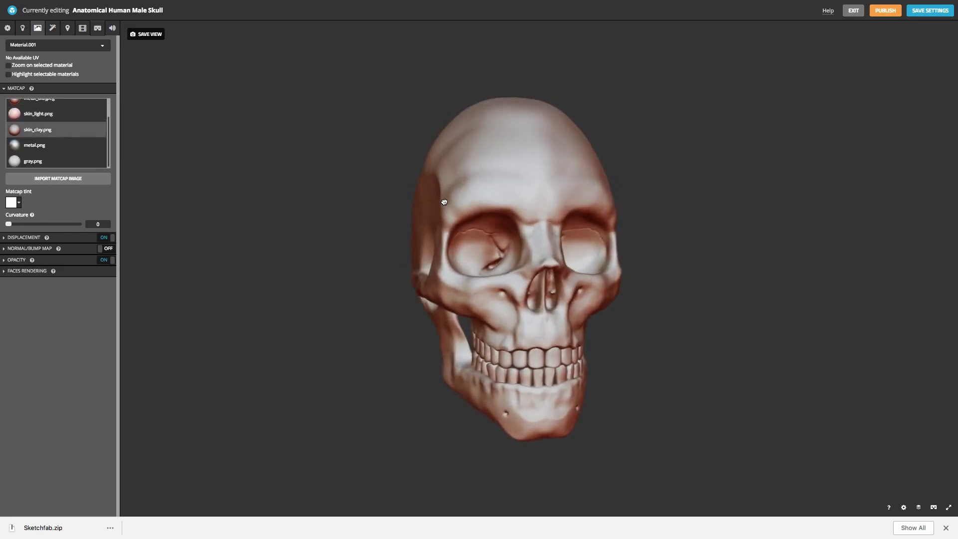
click(74, 165)
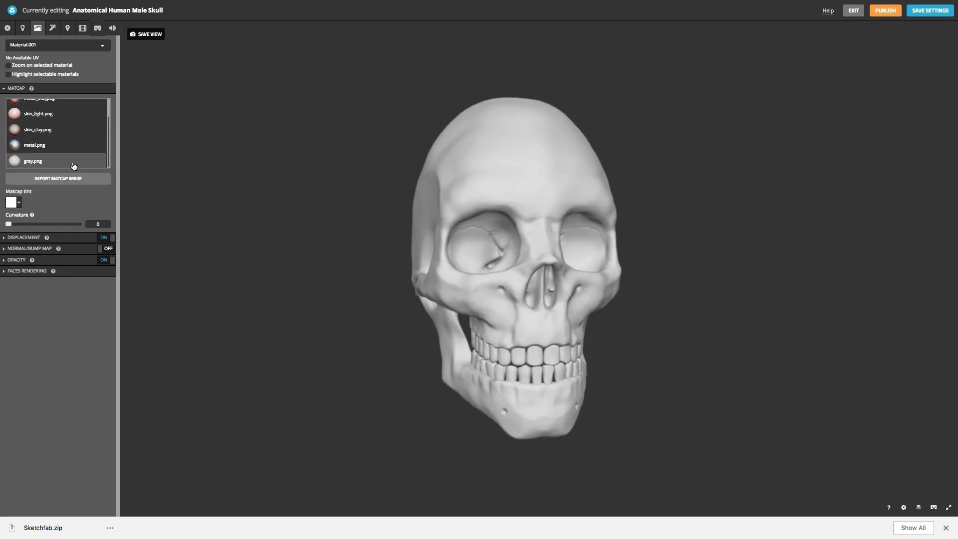
click(59, 133)
drag(347, 189, 351, 189)
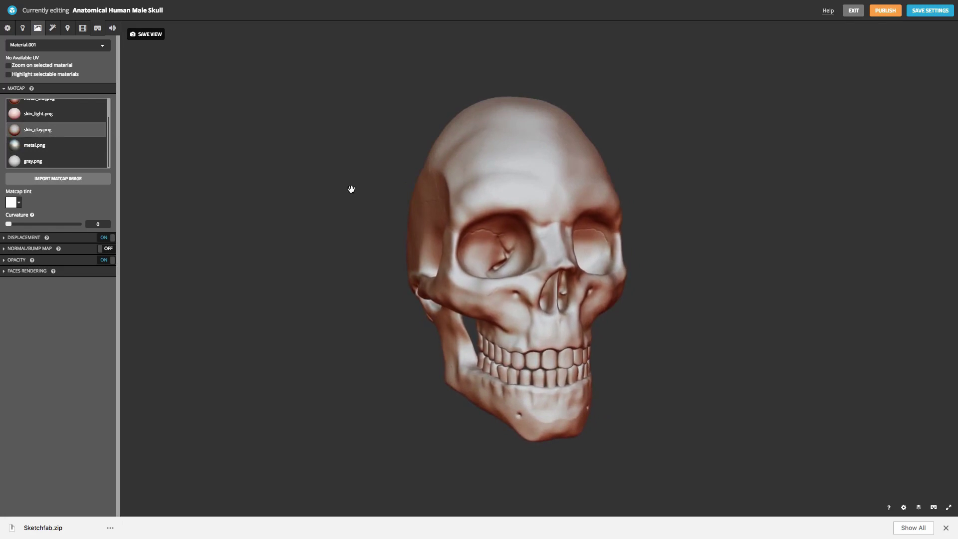
scroll(351, 188, up, 5)
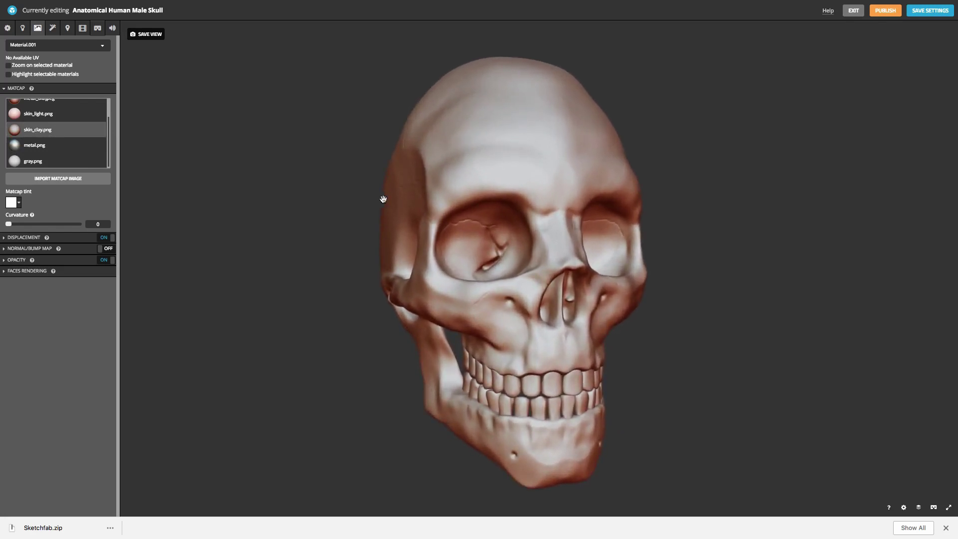
drag(385, 199, 375, 204)
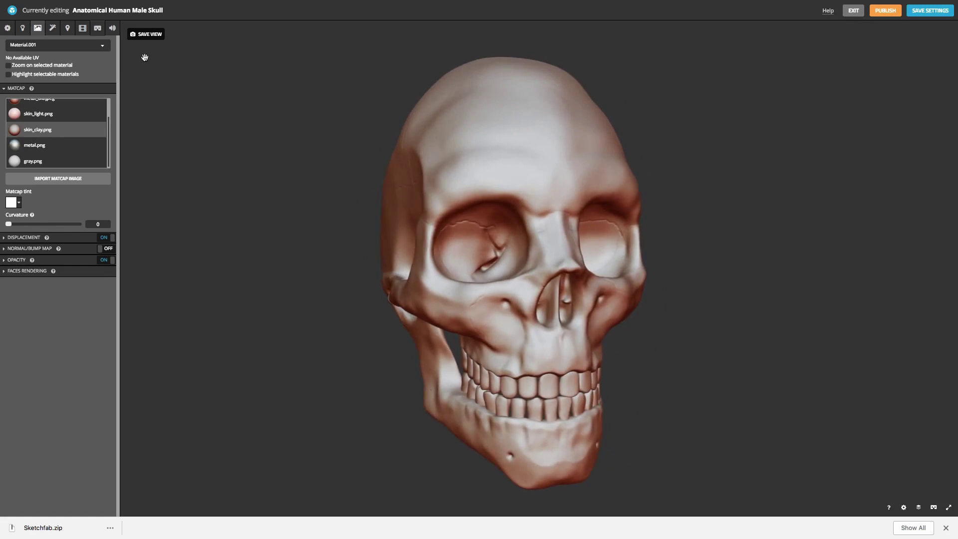
Save the front view as thumbnail and initial camera, then save the 3D settings.
mouse_move(145, 40)
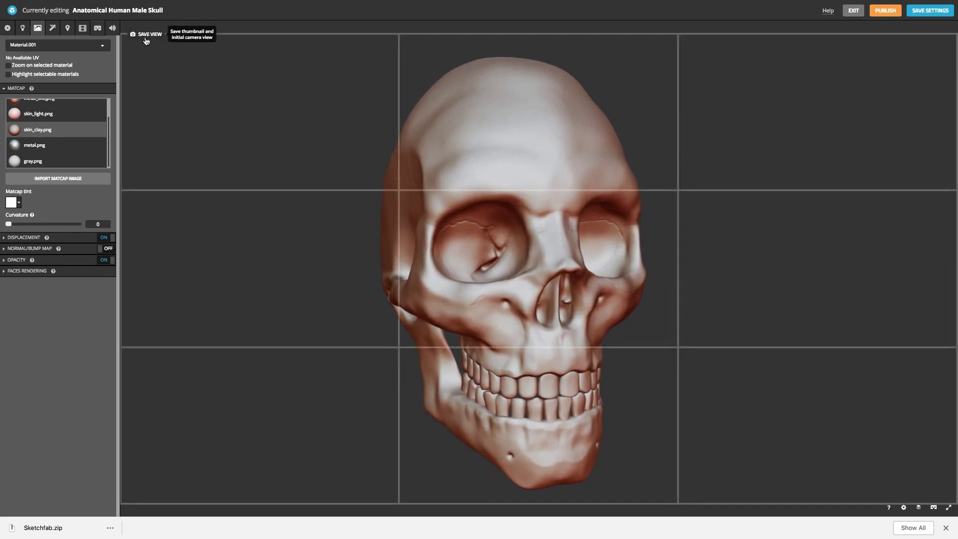
click(146, 39)
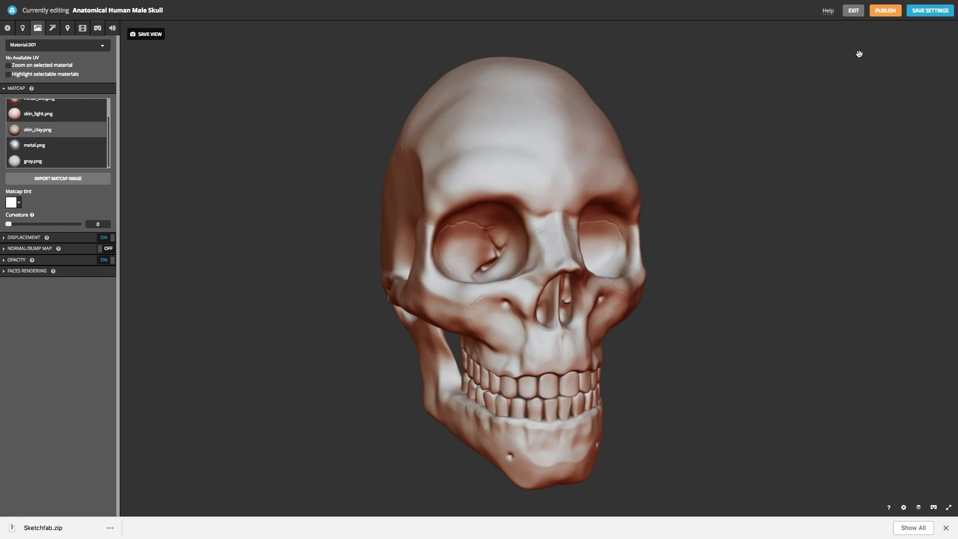
click(921, 13)
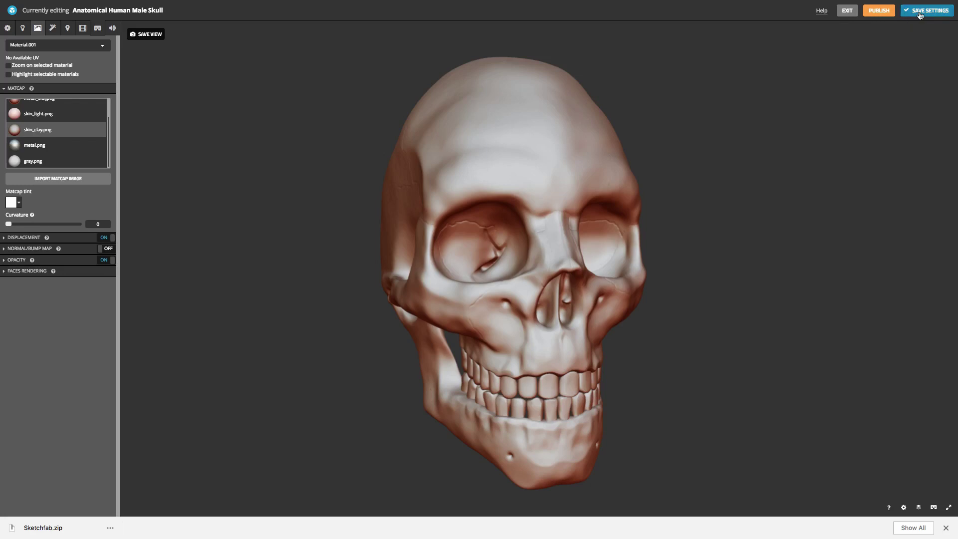
Exit the 3D settings editor back to the Anatomical Human Male Skull draft page.
click(847, 12)
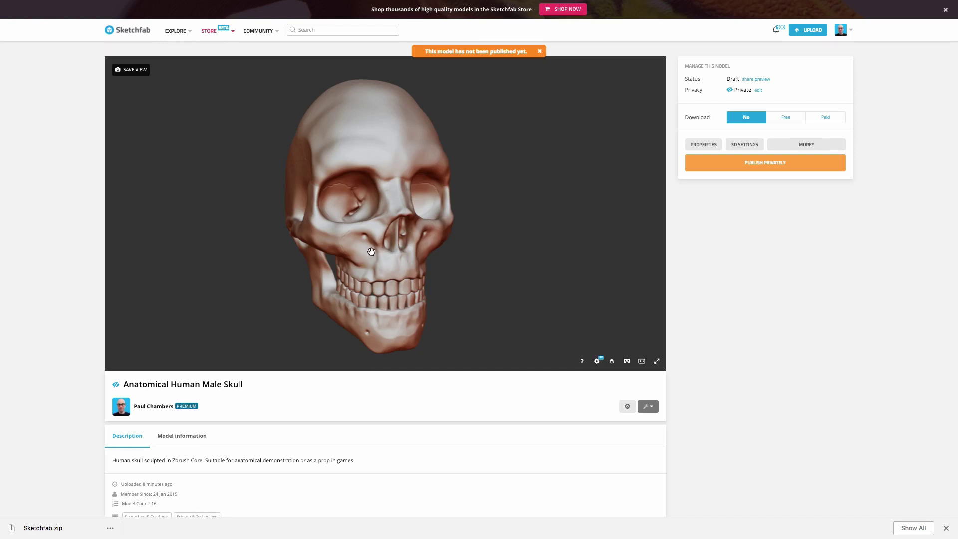
mouse_move(402, 254)
mouse_down()
mouse_move(387, 254)
mouse_move(414, 254)
mouse_move(402, 254)
mouse_up()
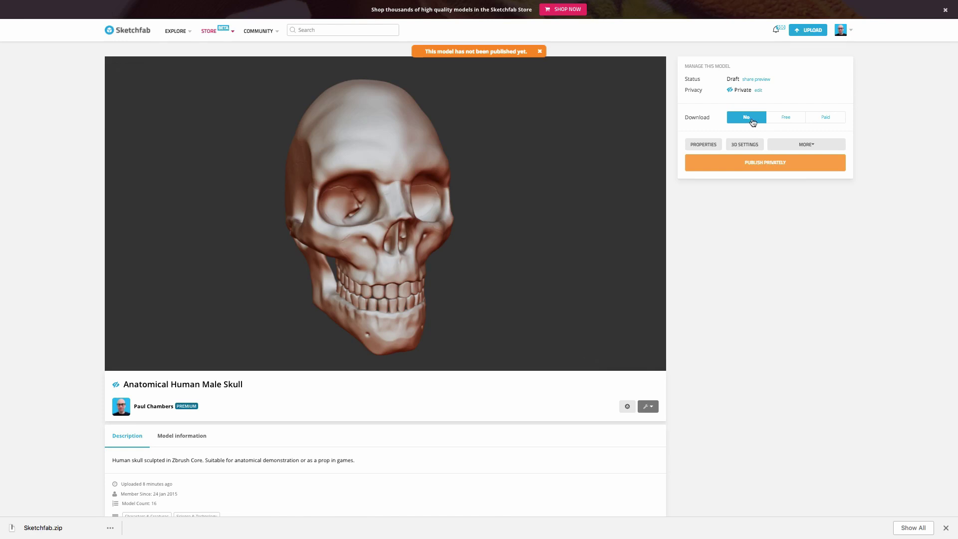
Make the skull a Paid download and enter a price of 15.
click(820, 120)
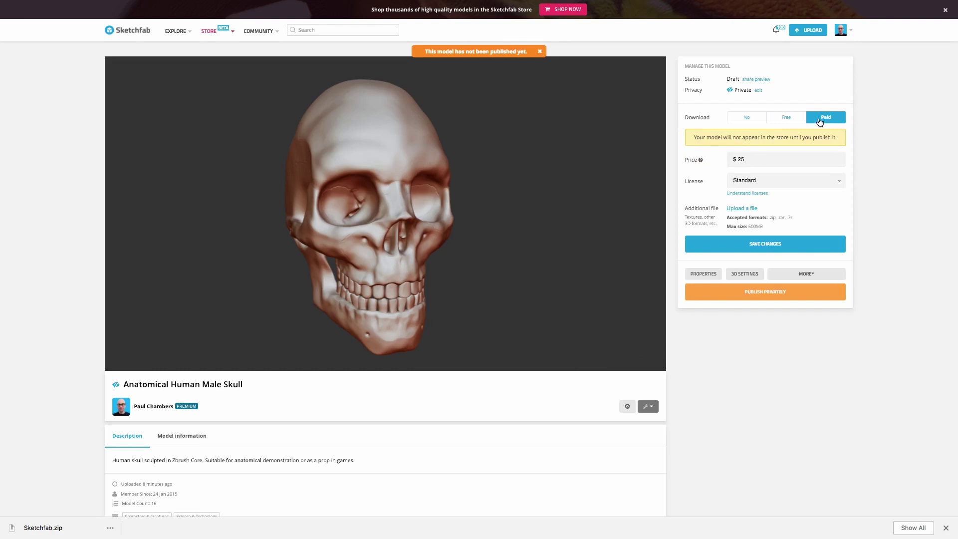
click(774, 162)
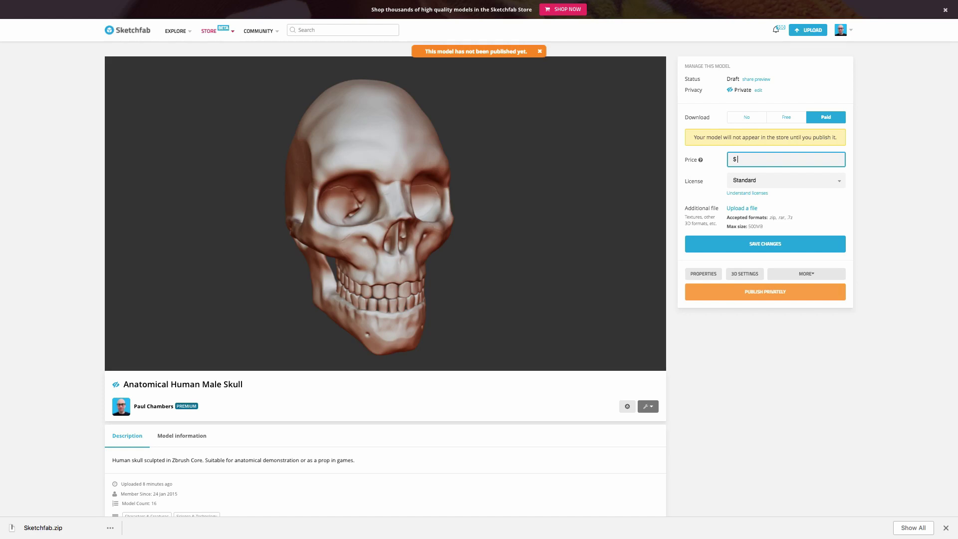
text(15)
Choose the Standard license, correcting an accidental Editorial pick, and save the changes.
click(790, 183)
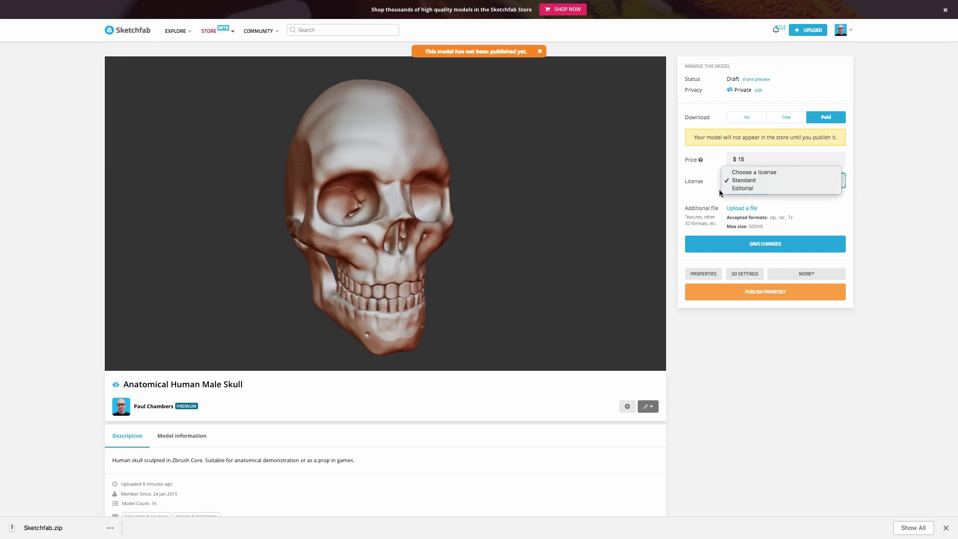
click(703, 193)
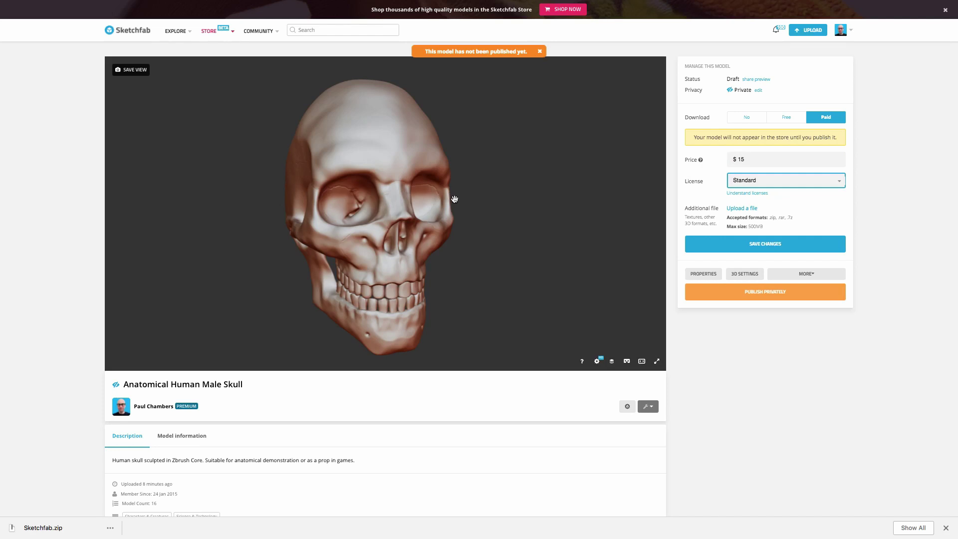
click(761, 186)
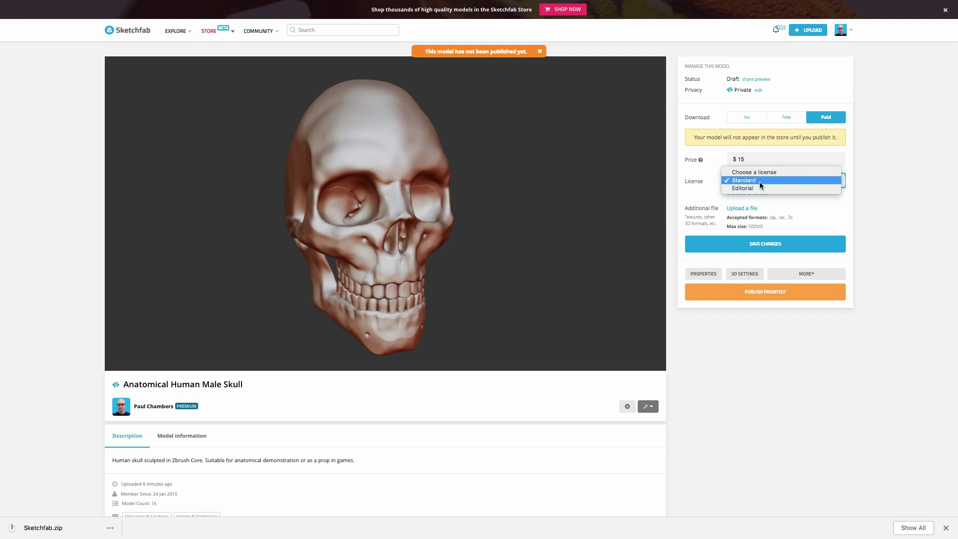
click(759, 189)
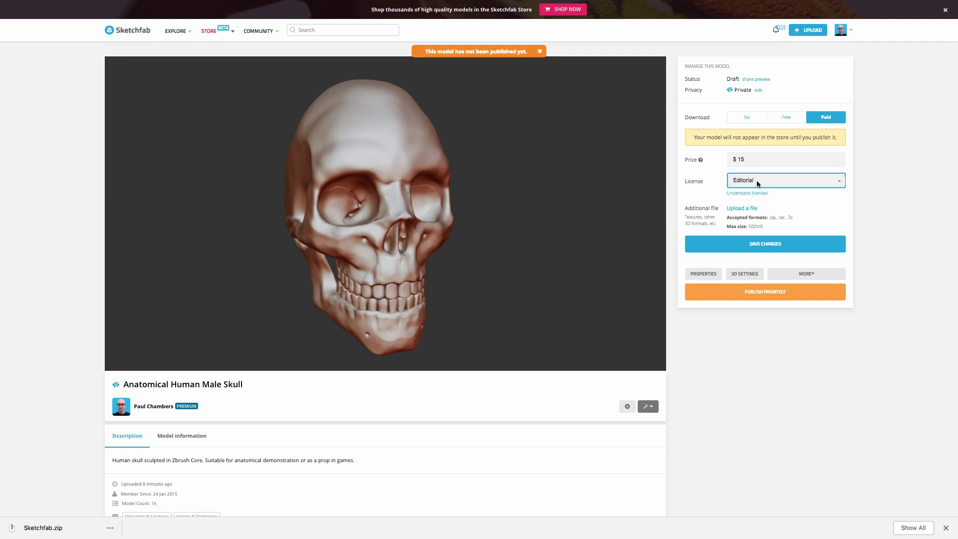
click(757, 180)
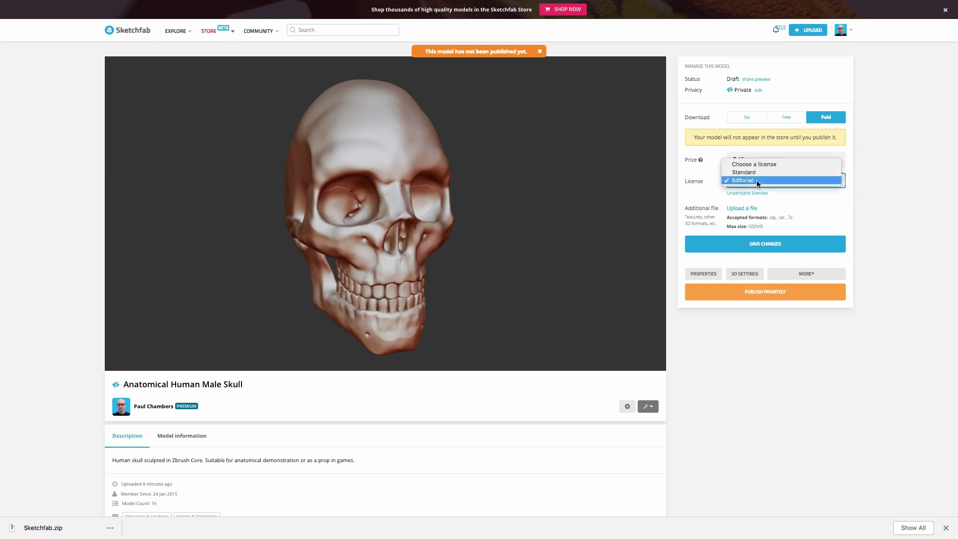
click(754, 174)
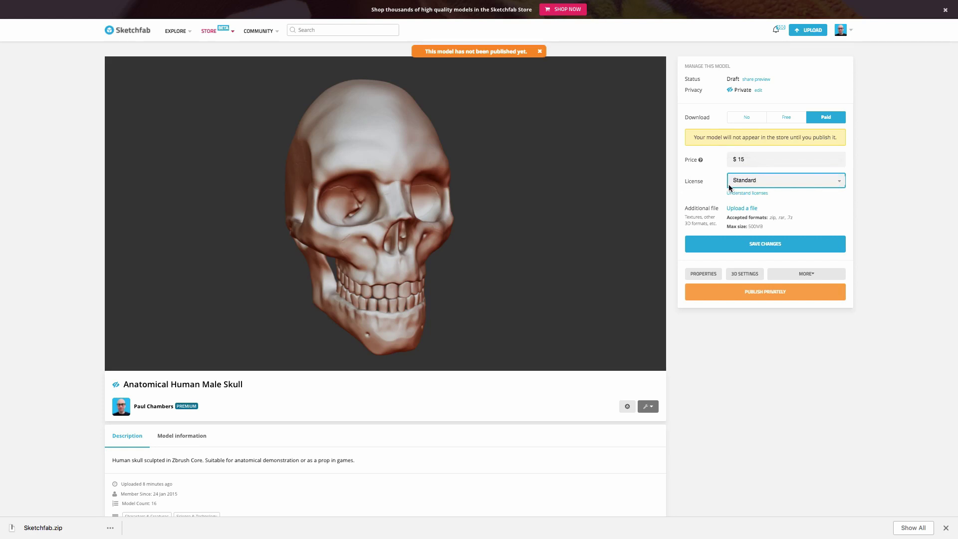
click(746, 245)
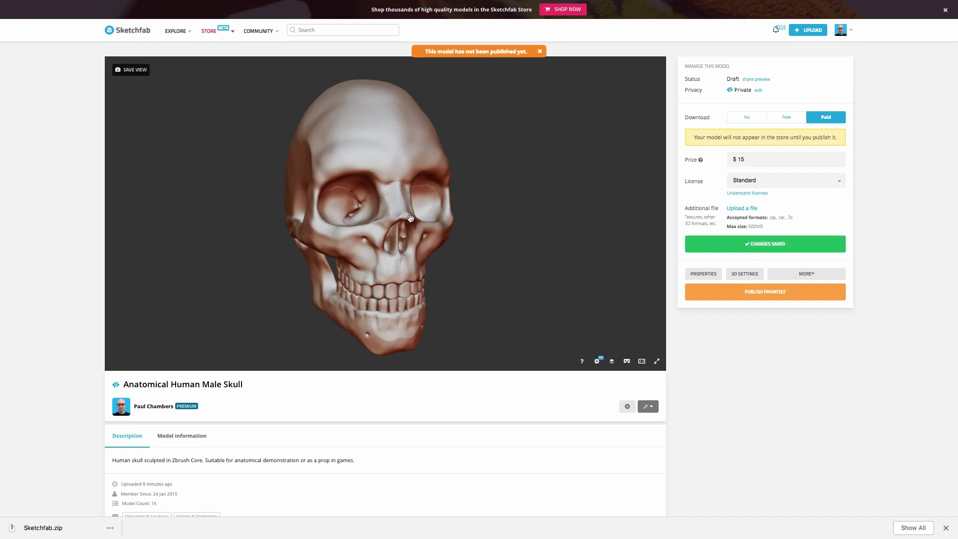
mouse_move(410, 218)
mouse_down()
mouse_move(351, 225)
mouse_move(409, 217)
mouse_up()
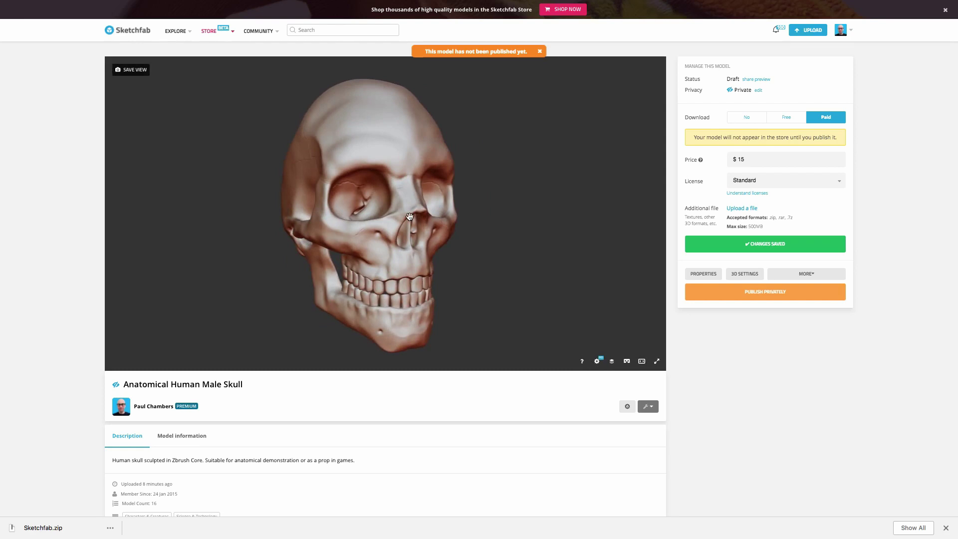
mouse_move(410, 216)
mouse_down()
mouse_move(393, 225)
mouse_move(409, 221)
mouse_up()
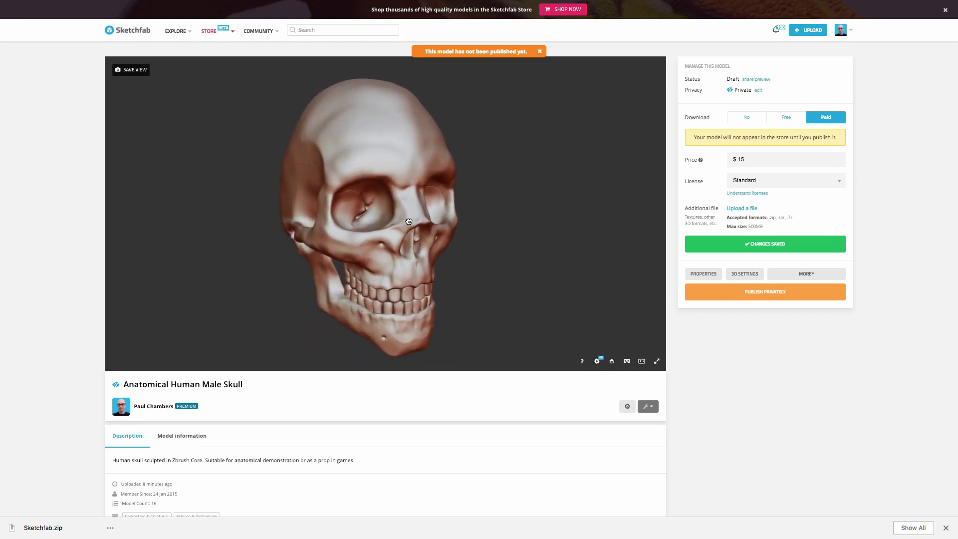
scroll(409, 220, up, 10)
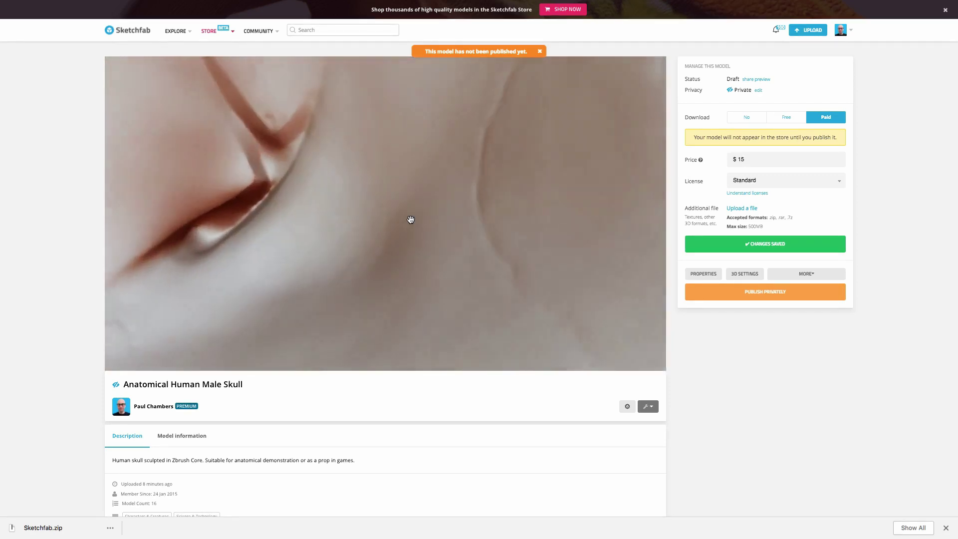
scroll(410, 220, down, 10)
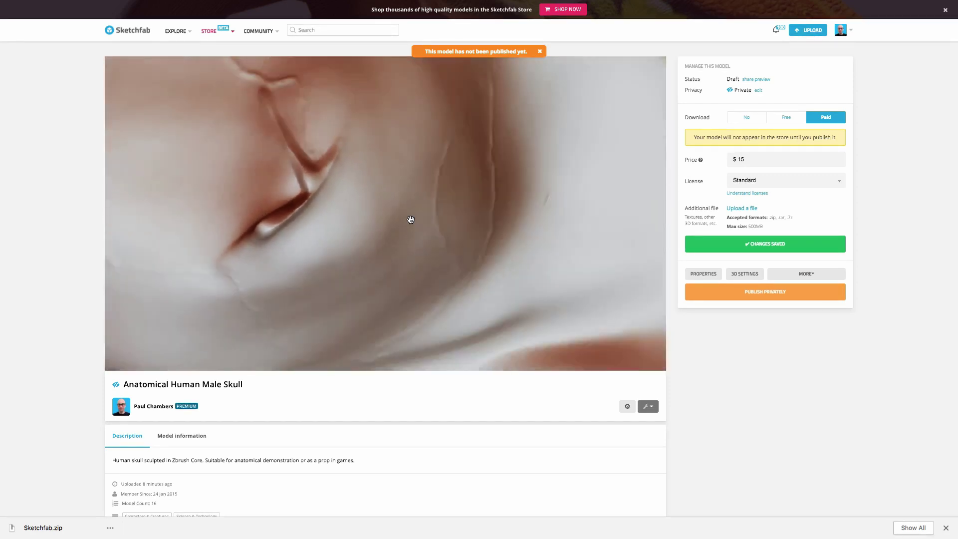
drag(411, 219, 379, 228)
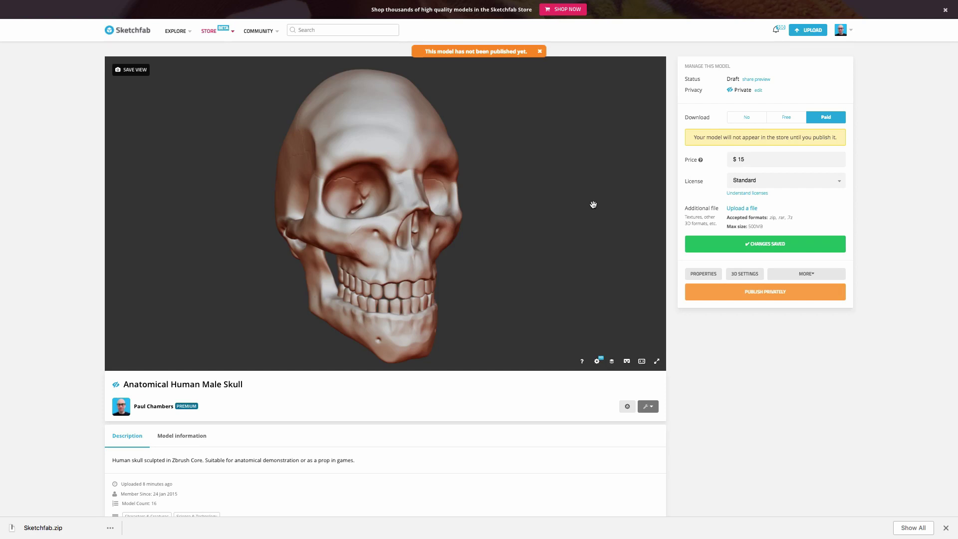
In Finder, open the Desktop Skull folder and widen the column to read full file names.
key(super+Tab)
key(super+Tab)
key(super+Tab)
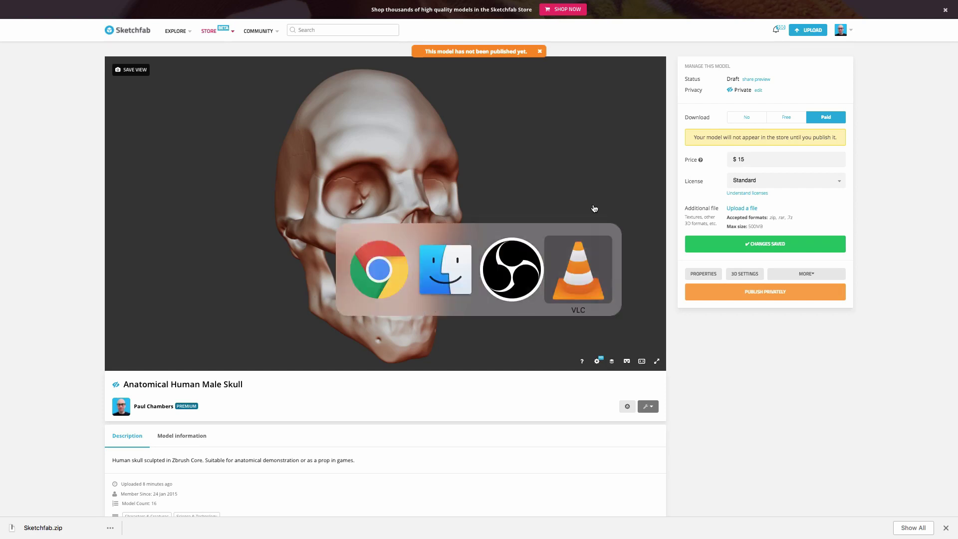
key(super+Tab)
key(super+Tab)
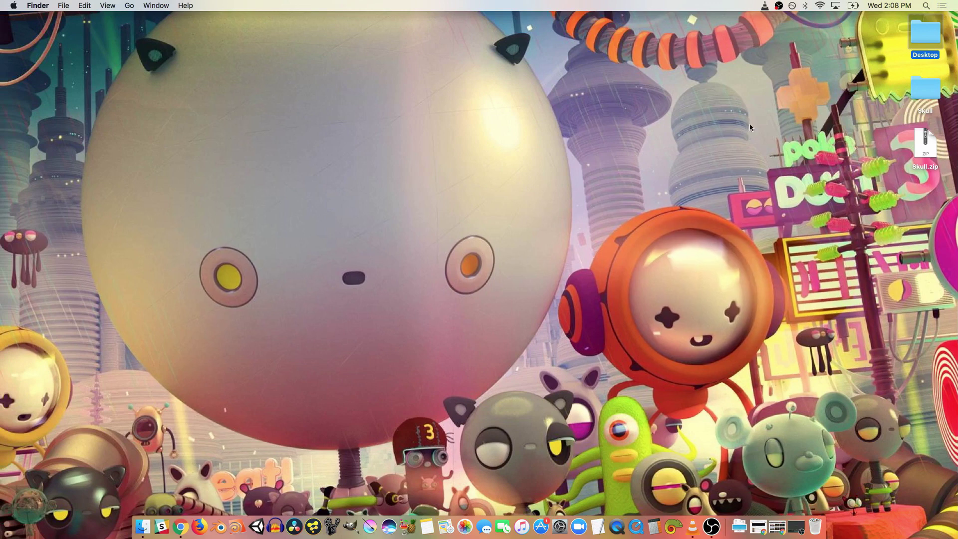
double_click(921, 91)
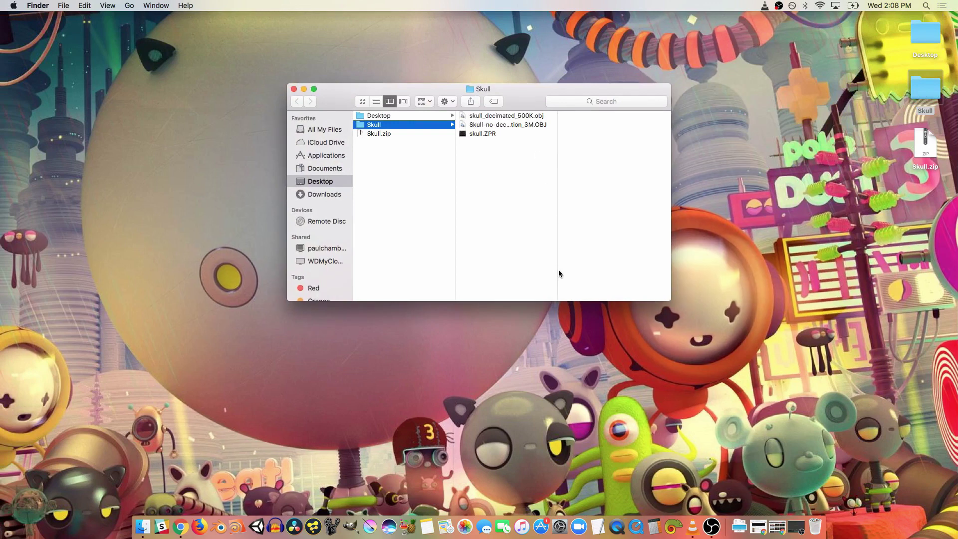
drag(559, 272, 610, 268)
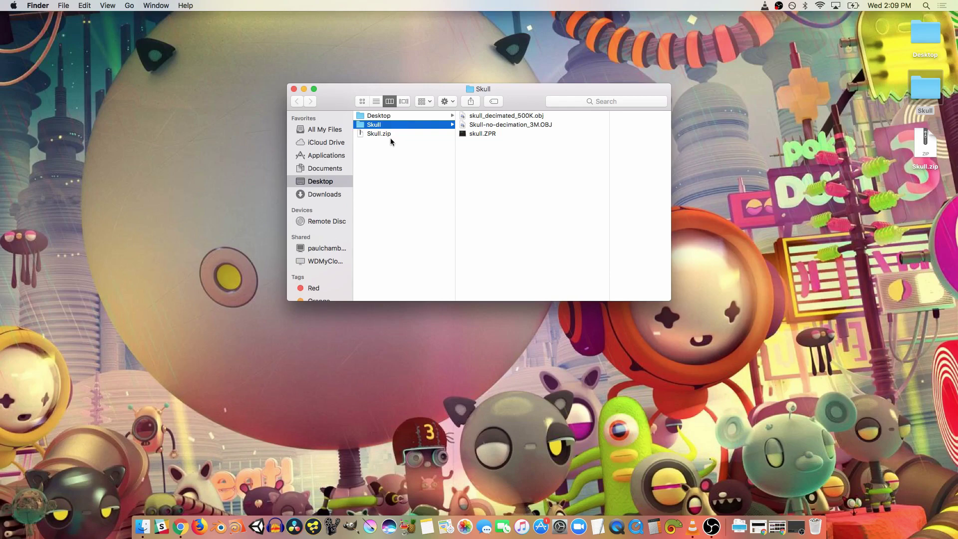
key(super+Tab)
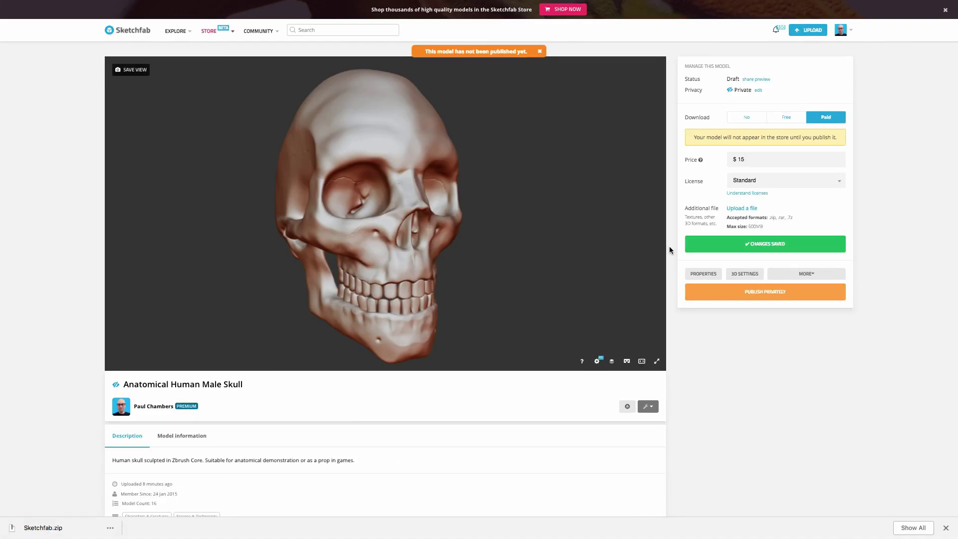
Attach Skull.zip from the Desktop as the model's additional download file.
click(748, 210)
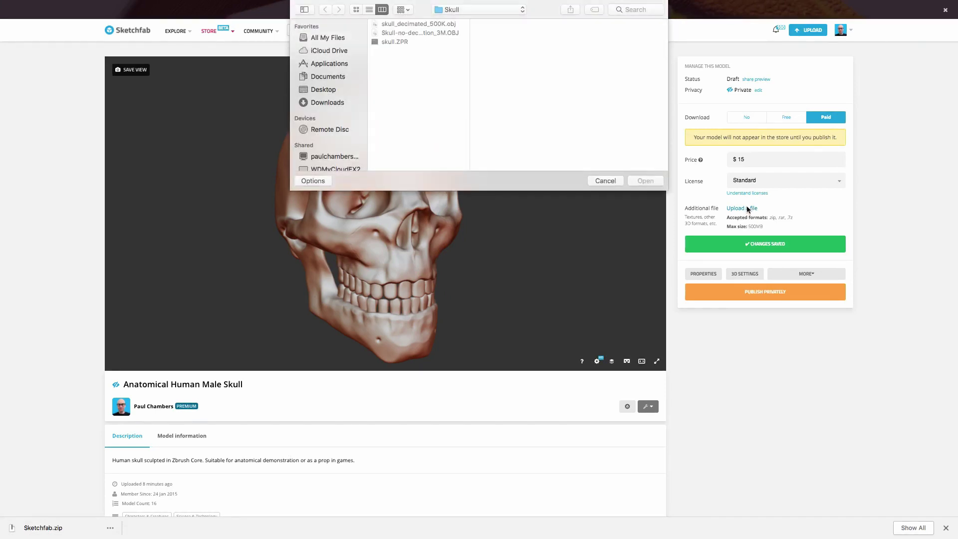
click(467, 9)
click(468, 20)
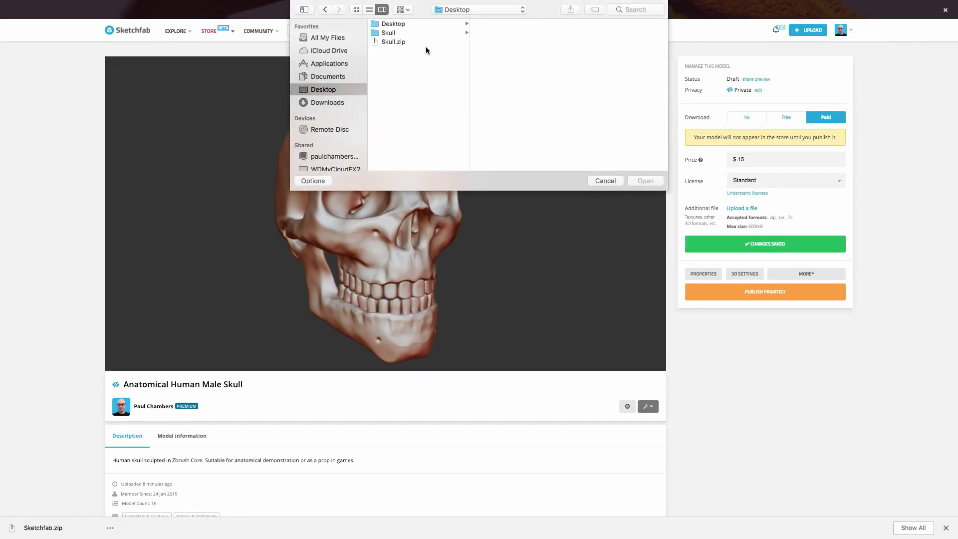
click(400, 42)
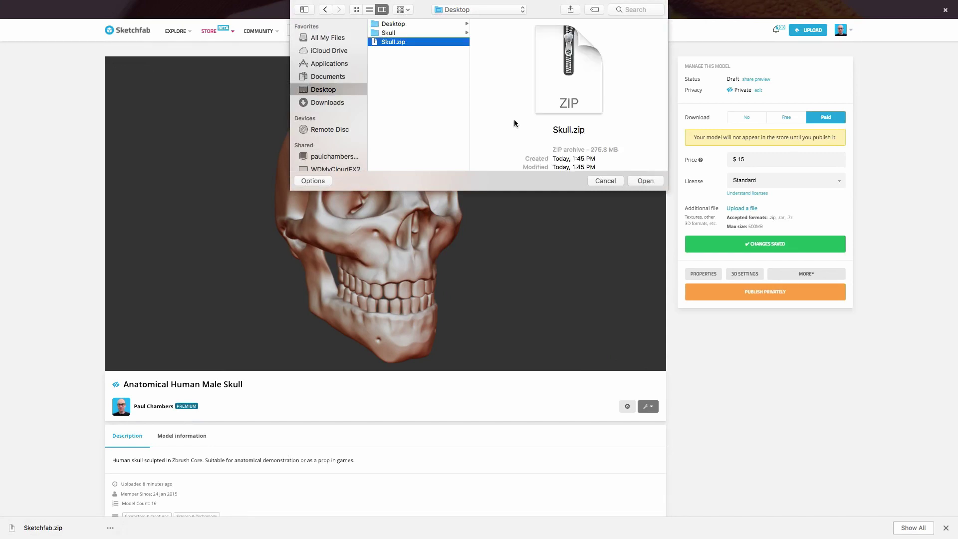
click(646, 182)
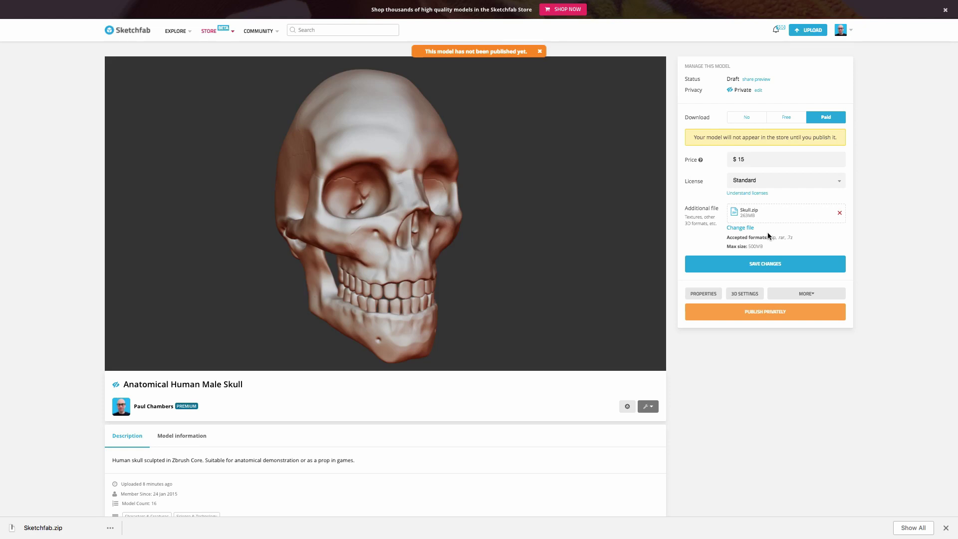
Save changes to start the Skull.zip upload, then view the Model information tab.
click(762, 261)
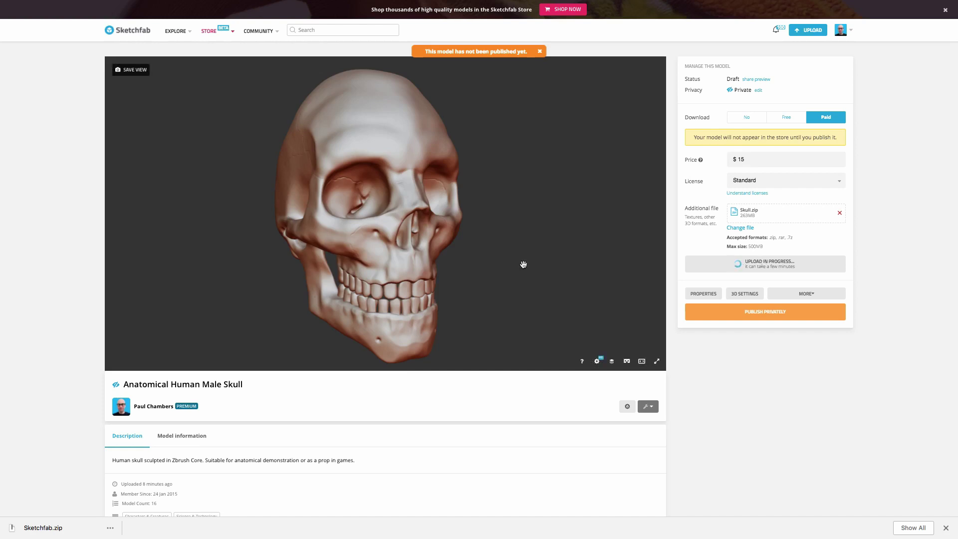
drag(522, 263, 462, 264)
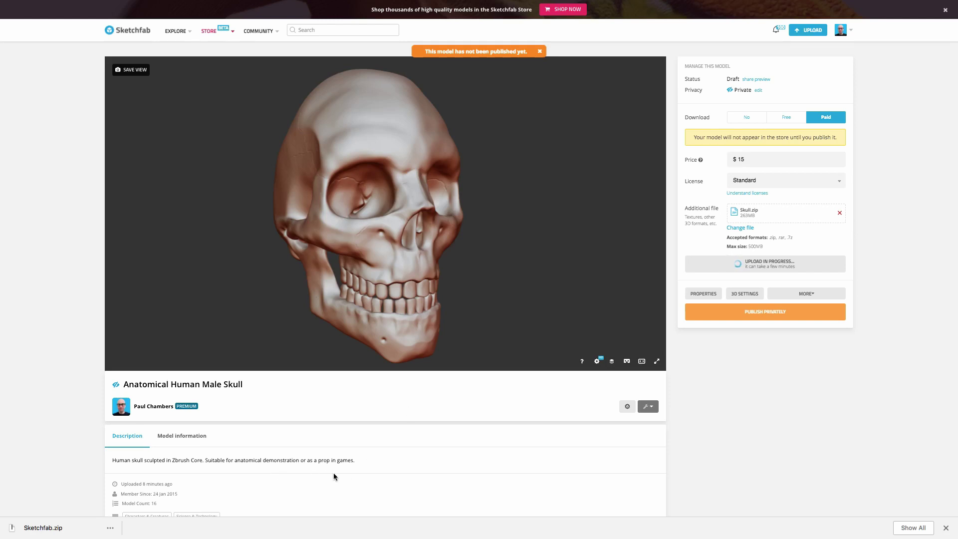
click(195, 435)
scroll(270, 455, down, 1)
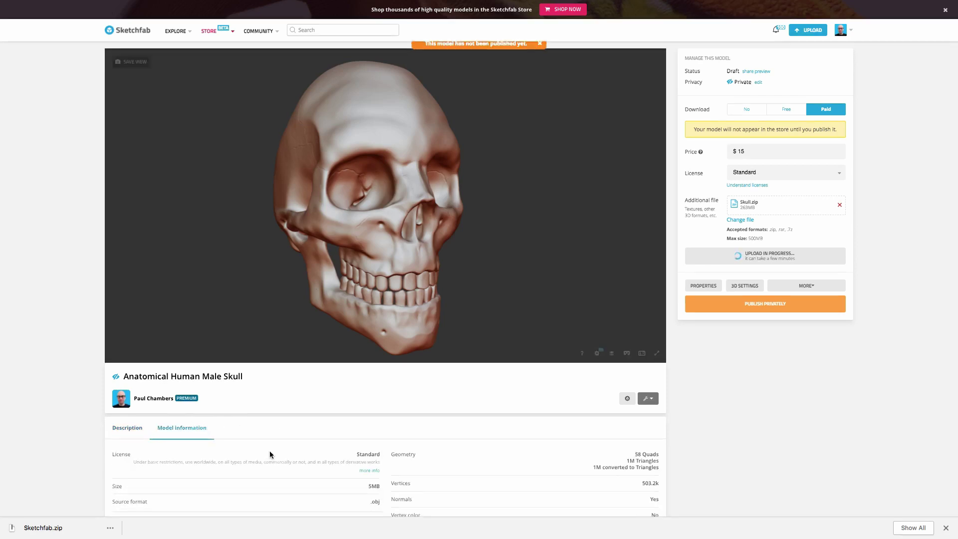
scroll(269, 454, down, 5)
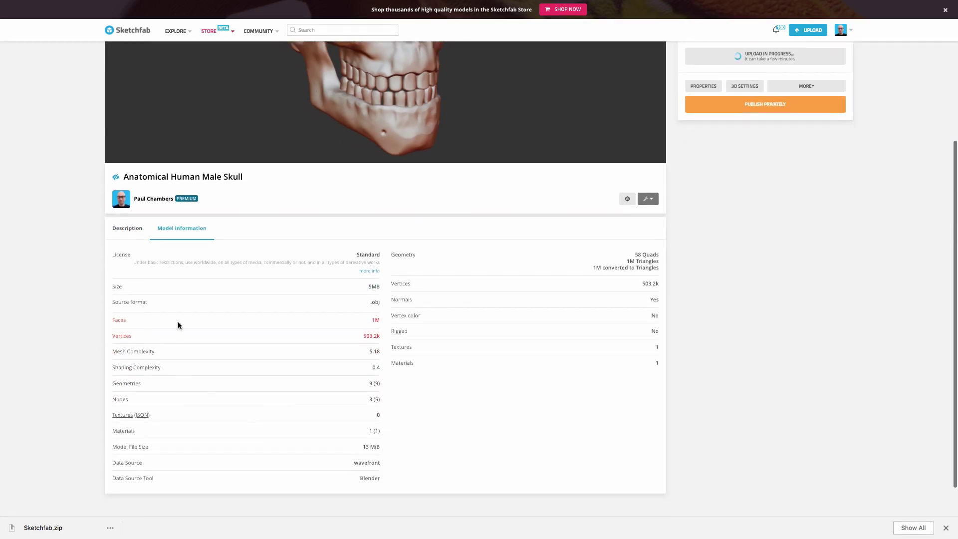
Return to the Description tab and scroll through it while the upload runs.
click(114, 228)
scroll(260, 241, up, 5)
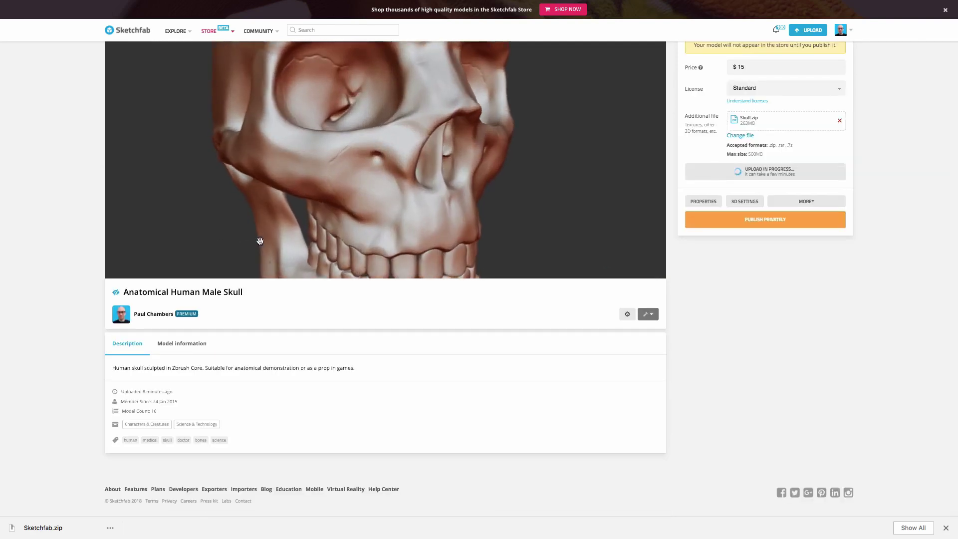
scroll(260, 241, down, 5)
scroll(60, 284, up, 1)
scroll(250, 215, up, 2)
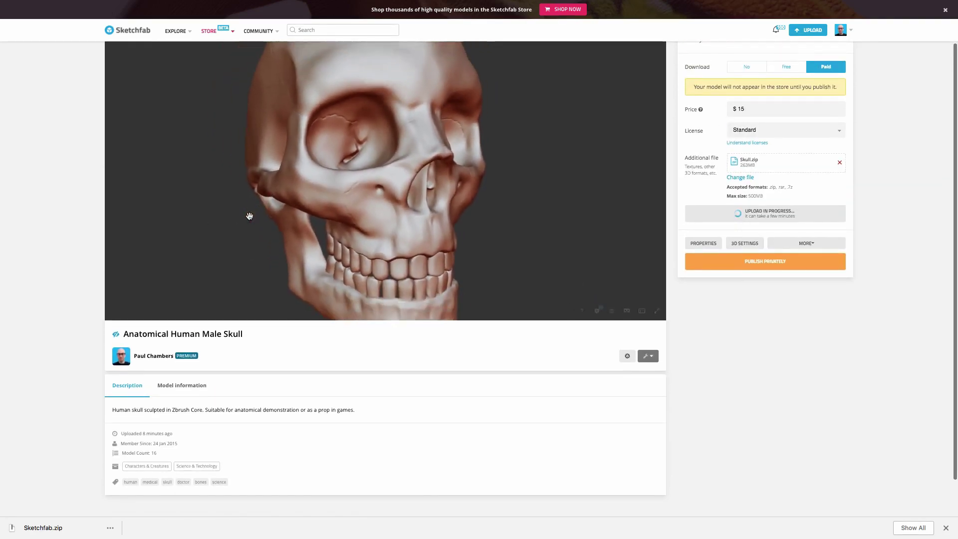
scroll(250, 216, down, 2)
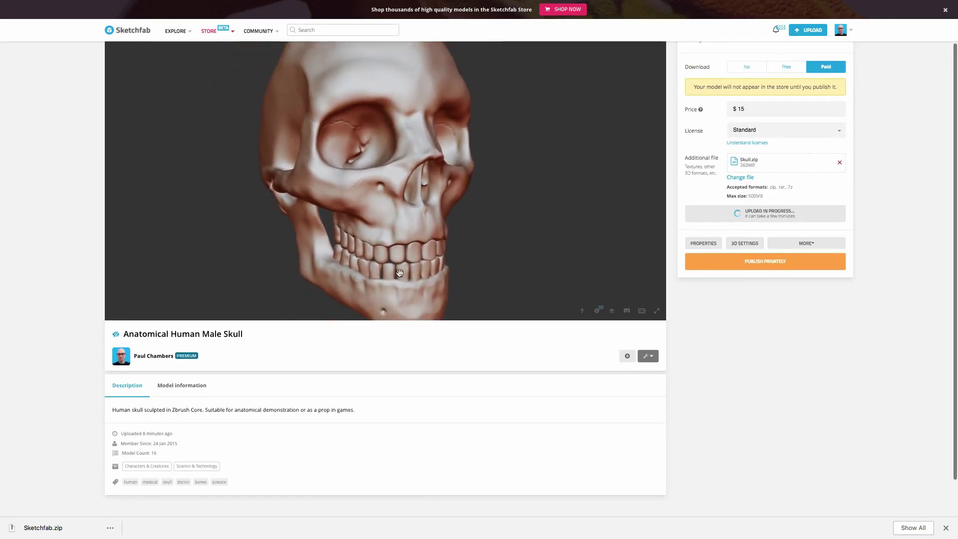
Inspect the skull in the model inspector's wireframe and vertex-normals modes.
click(611, 312)
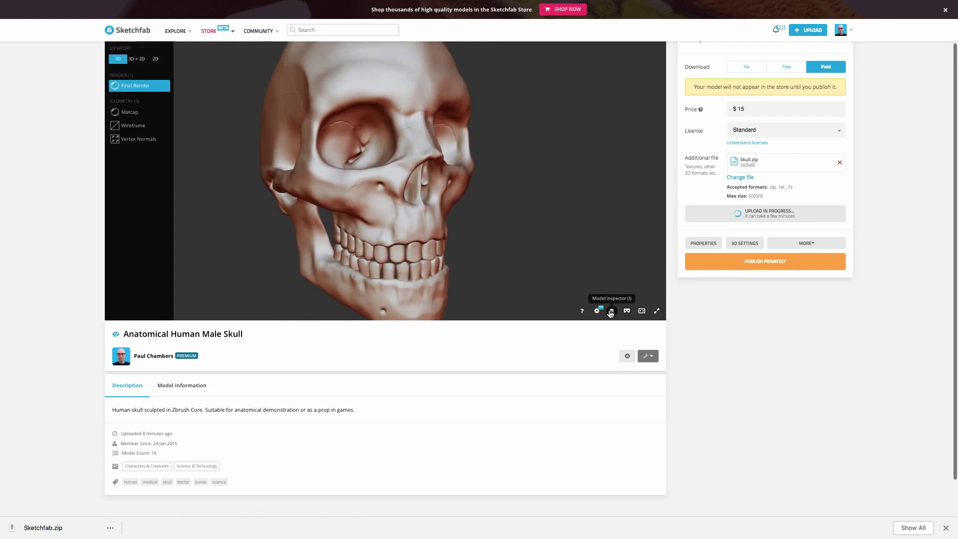
drag(385, 224, 336, 205)
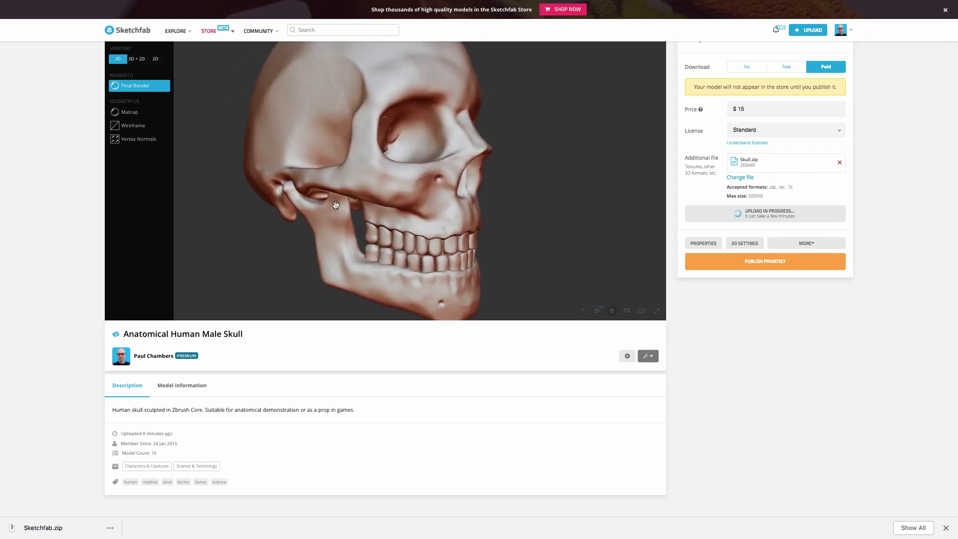
click(133, 125)
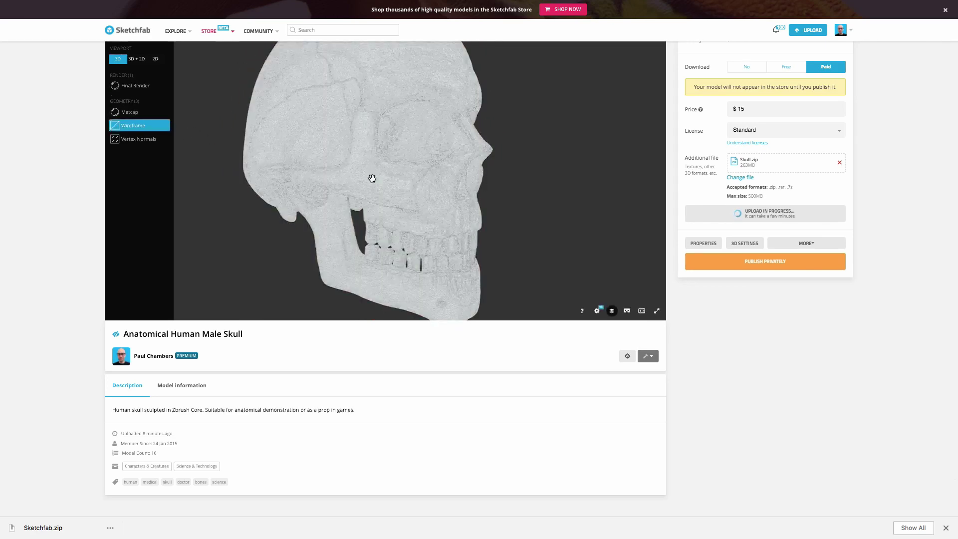
mouse_move(372, 178)
mouse_down()
mouse_move(338, 180)
mouse_move(373, 181)
mouse_up()
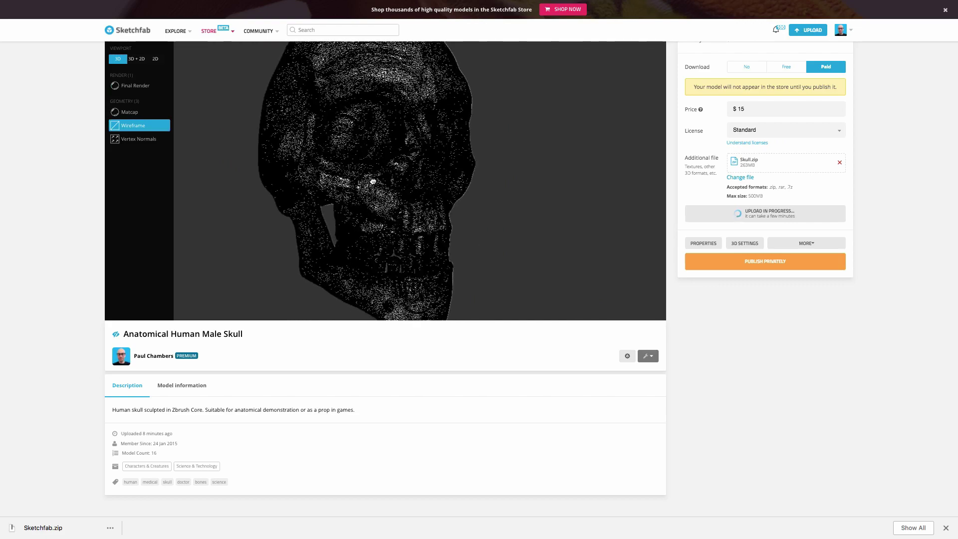
click(150, 140)
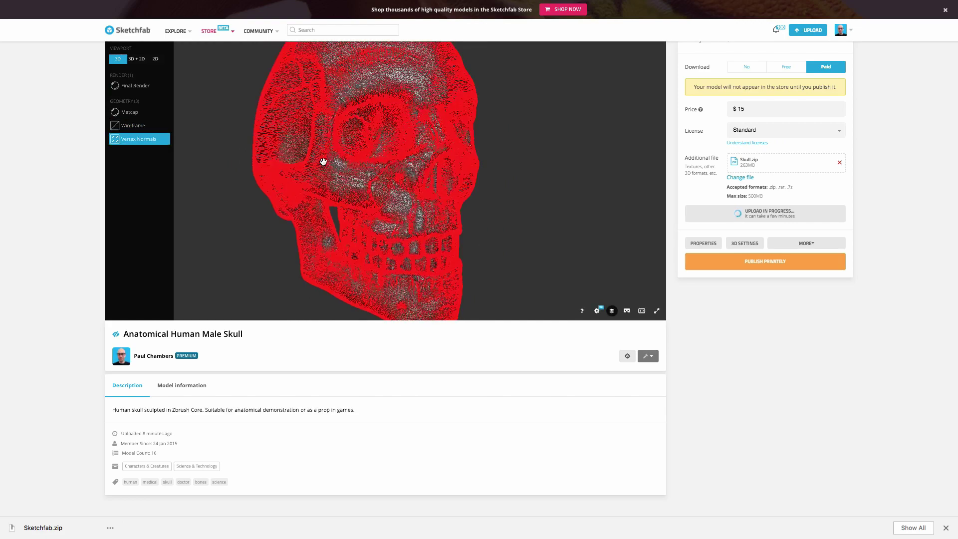
mouse_move(315, 158)
mouse_down()
mouse_move(350, 160)
mouse_move(315, 159)
mouse_up()
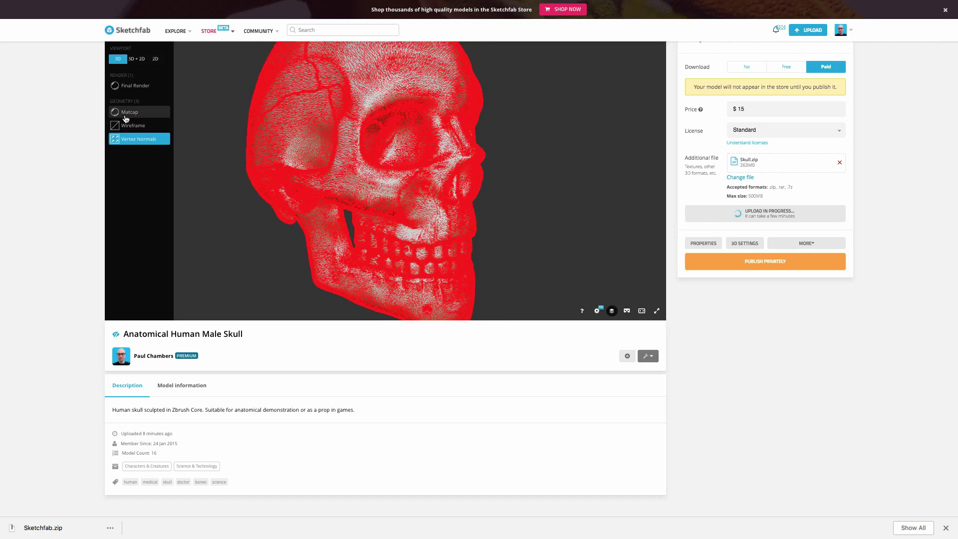
Check the skull with matcap shading and wireframe from several angles.
click(125, 115)
mouse_move(330, 154)
mouse_down()
mouse_move(312, 156)
mouse_move(332, 156)
mouse_up()
click(152, 128)
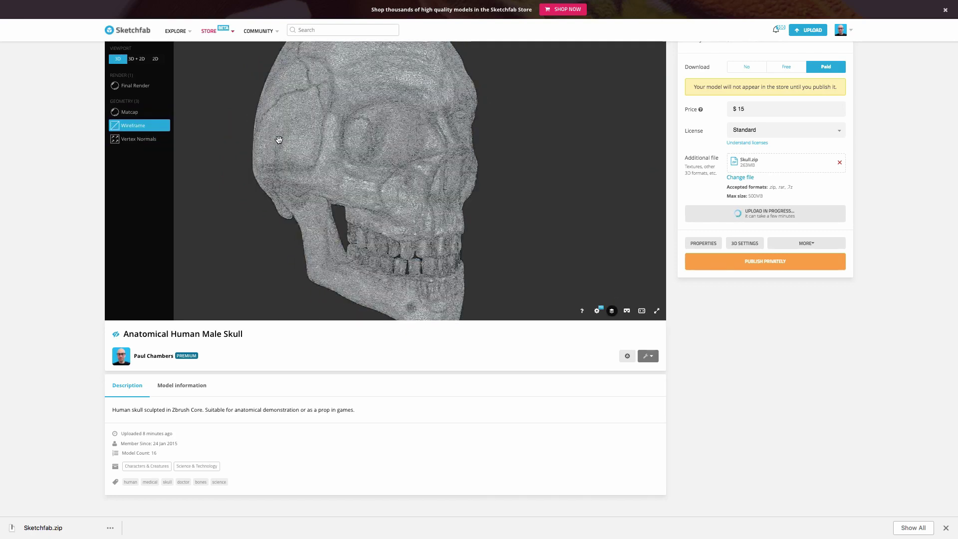
scroll(380, 122, up, 10)
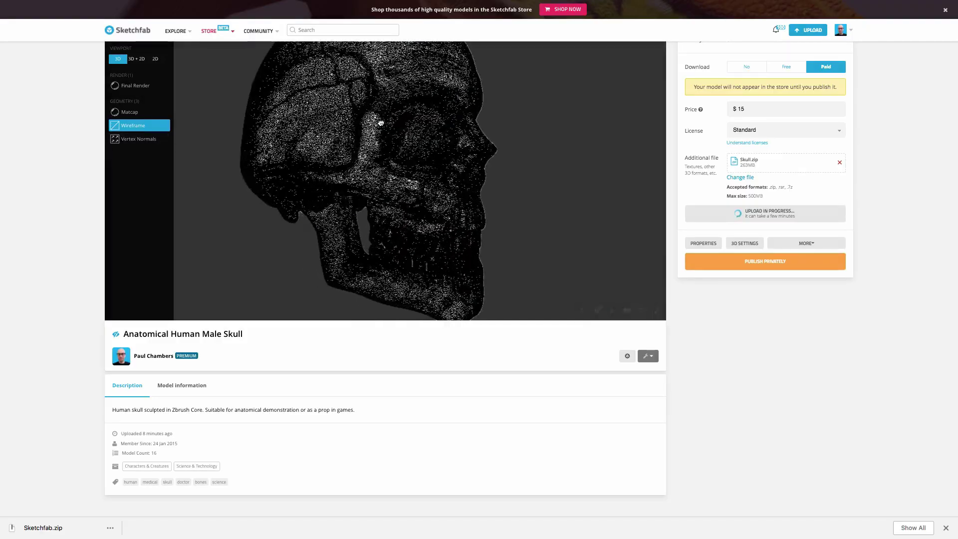
scroll(380, 122, up, 4)
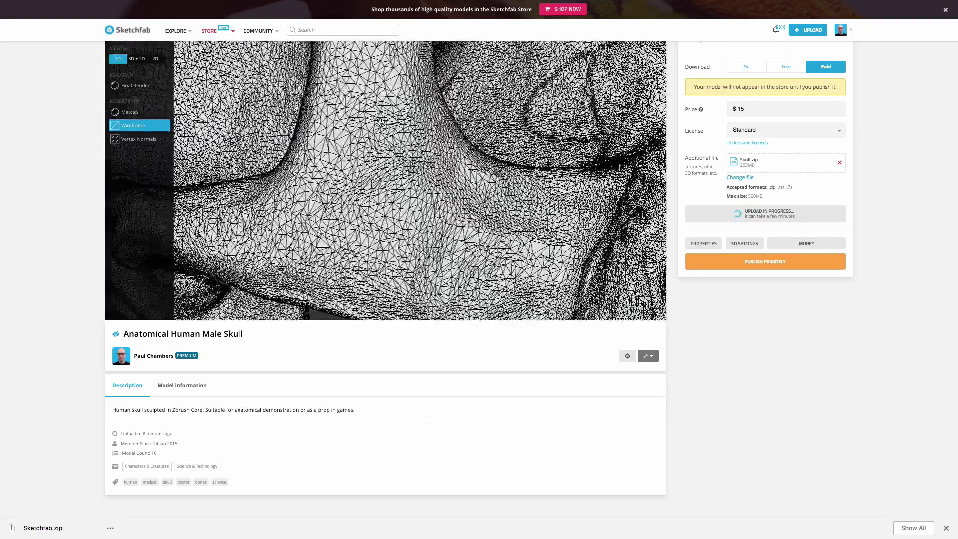
scroll(380, 121, down, 10)
drag(380, 121, 182, 102)
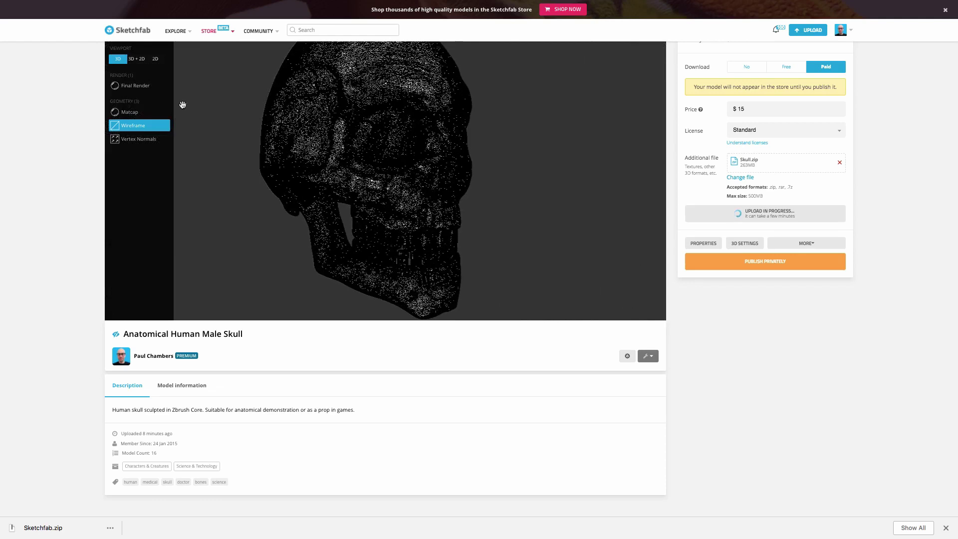
Return to Final Render, try the 3D+2D layout, then go back to 3D only.
click(129, 86)
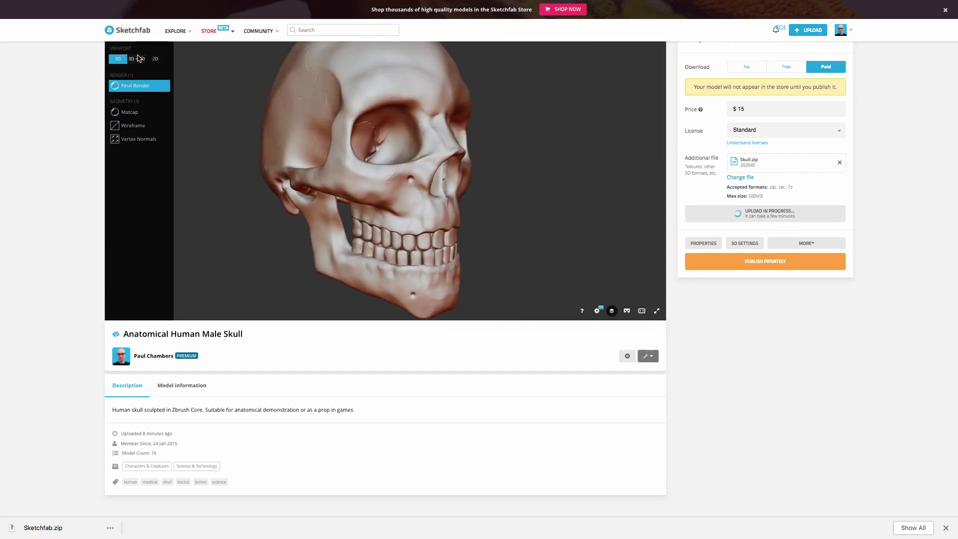
click(140, 60)
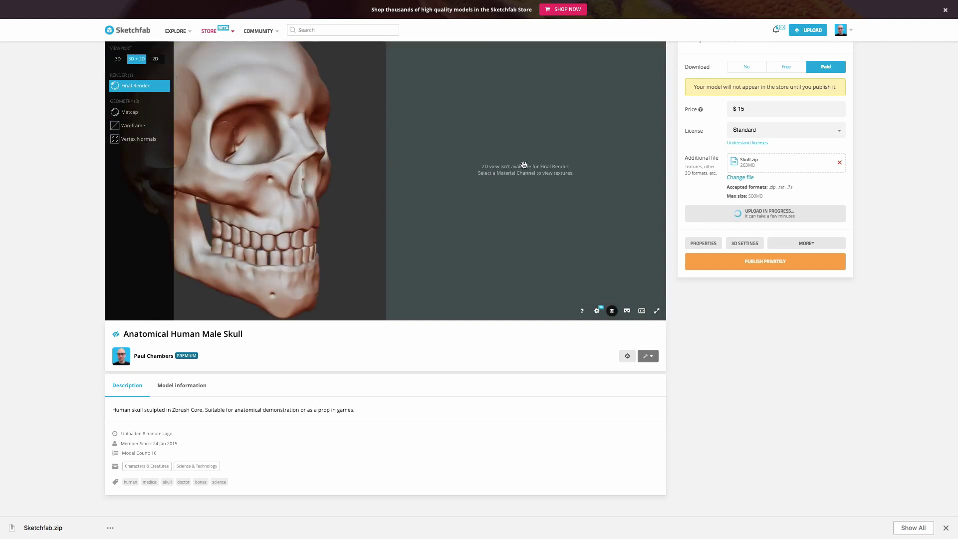
click(117, 59)
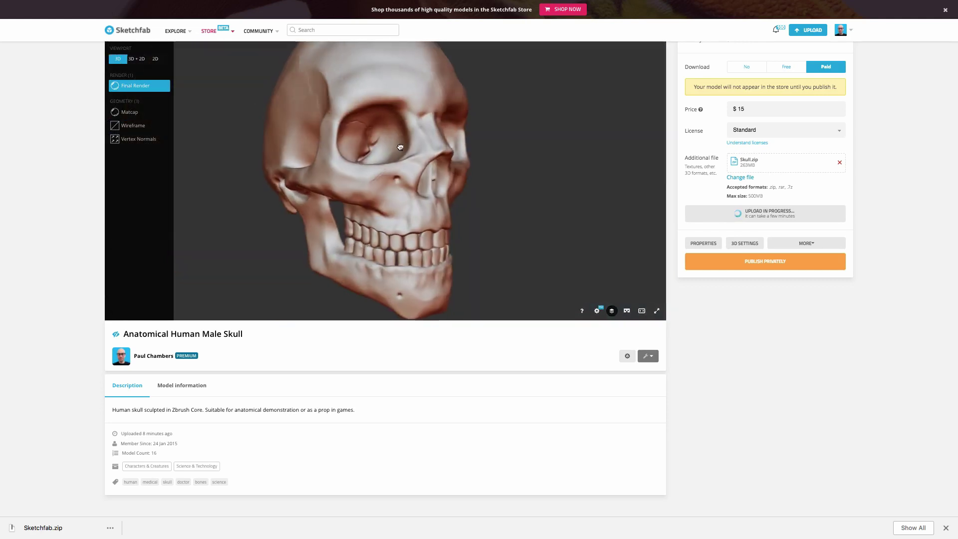
drag(407, 146, 408, 147)
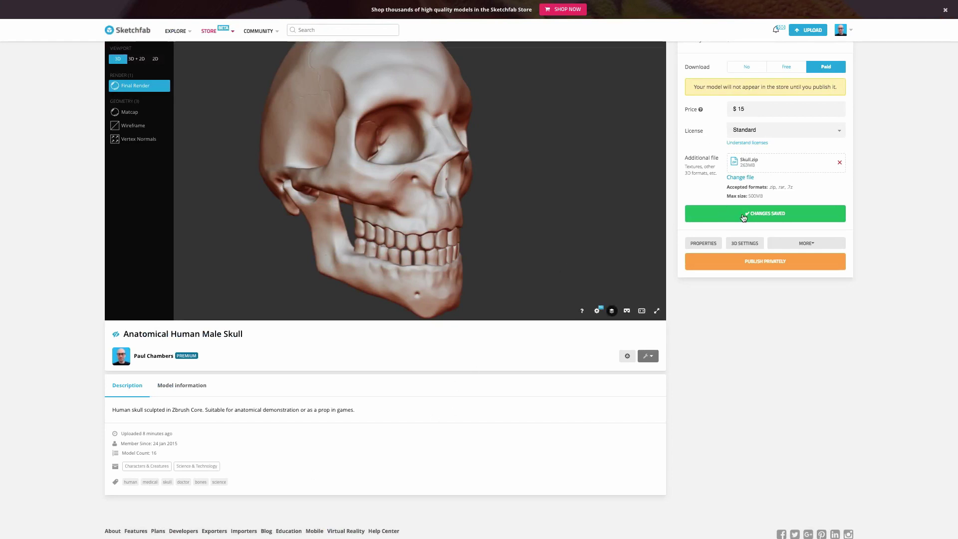
Turn off the Private model setting so the skull becomes public.
scroll(882, 198, up, 1)
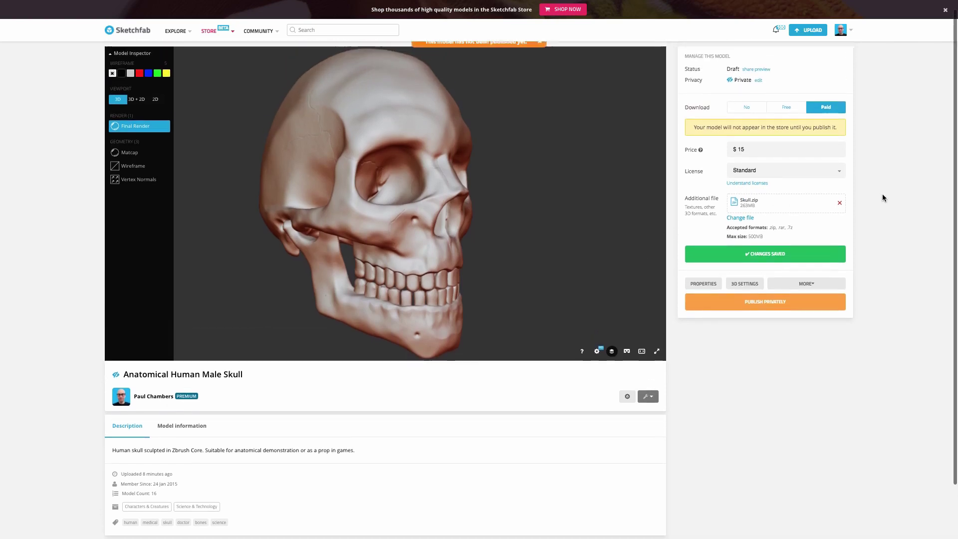
scroll(883, 198, up, 1)
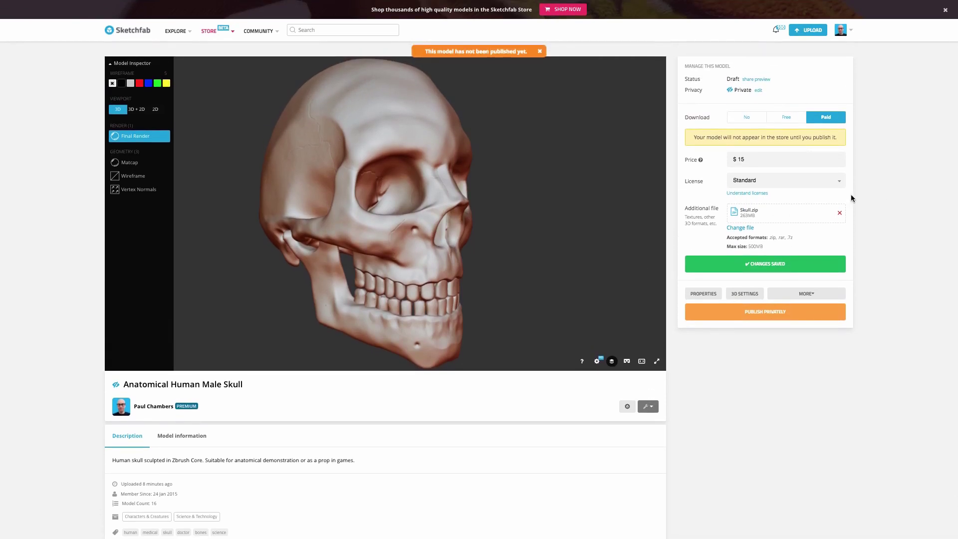
click(758, 90)
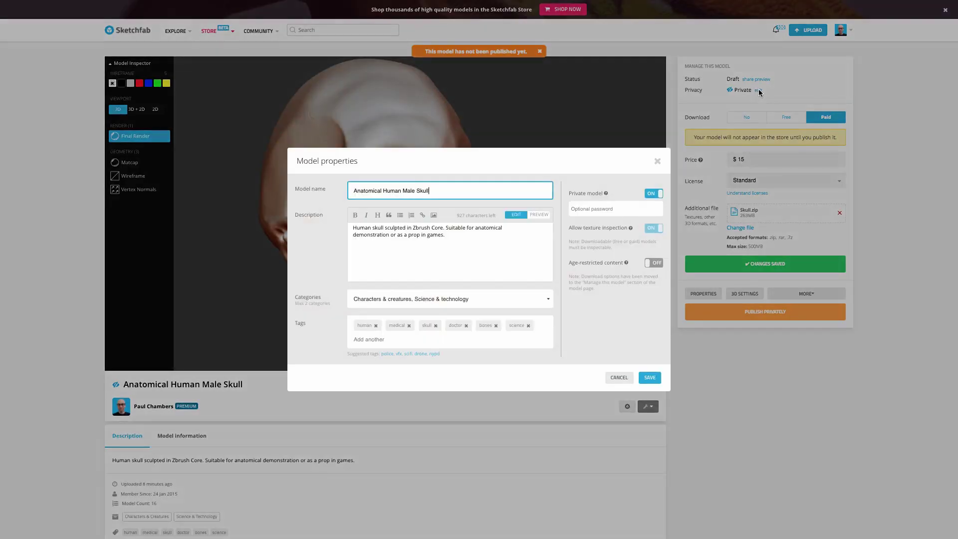
click(652, 193)
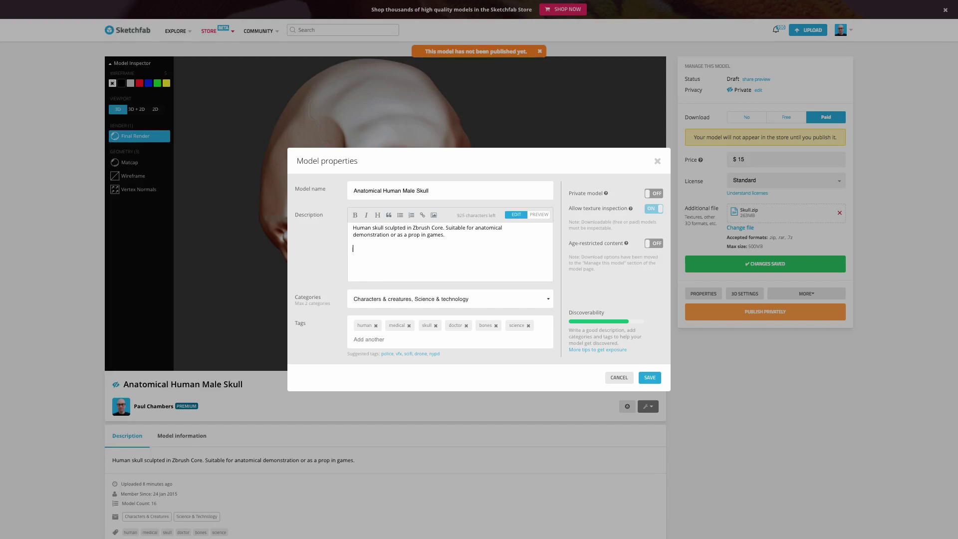
Add to the description that the preview shows a decimated skull and extras include the original mesh and ZBrush project, then save.
text(review shows decimated version of the sk)
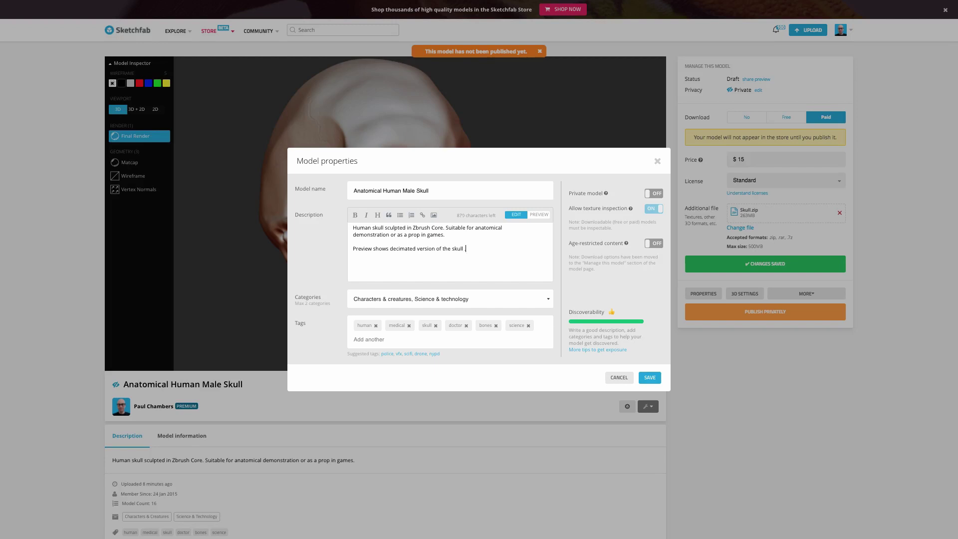
text(ull. Extra files include original mesh and ZBrush project file.)
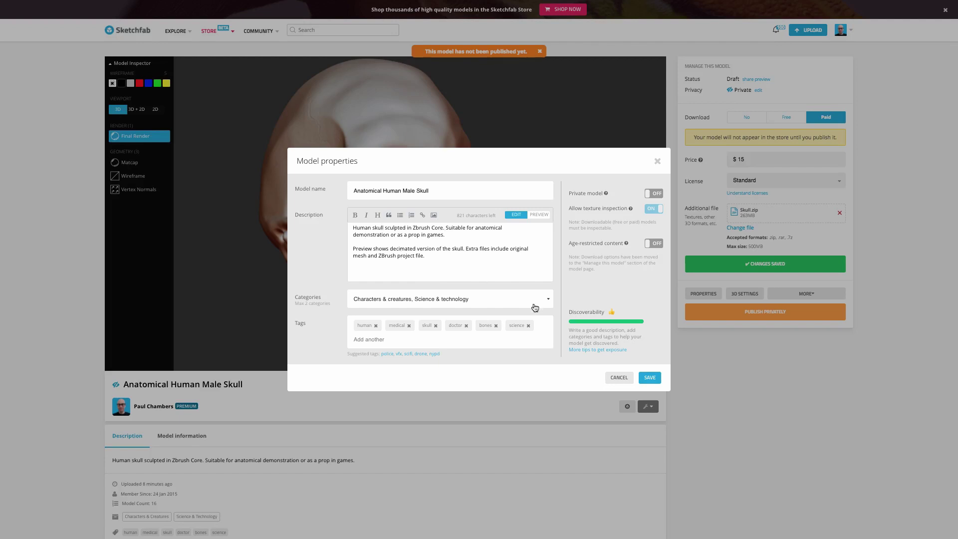
click(649, 378)
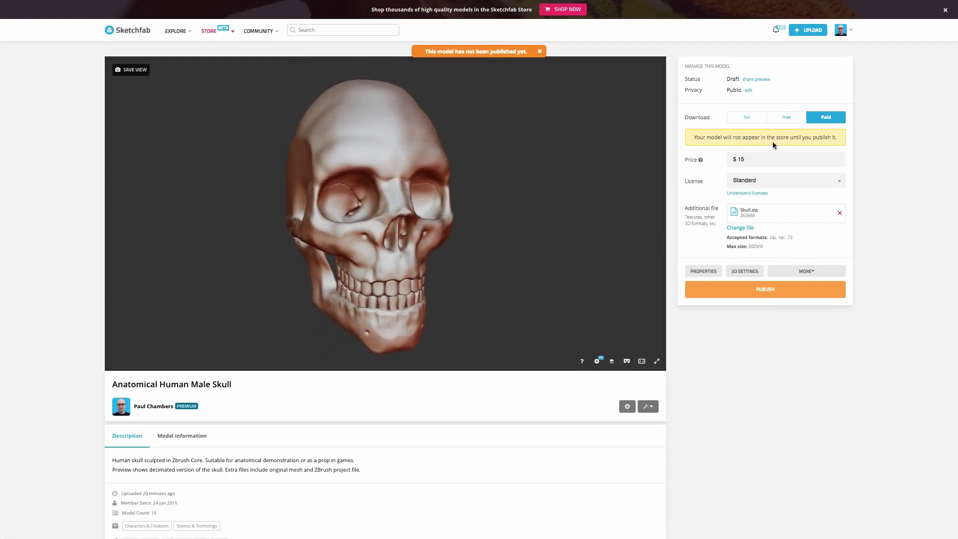
Publish the Anatomical Human Male Skull and dismiss the 'Model published' confirmation.
click(752, 297)
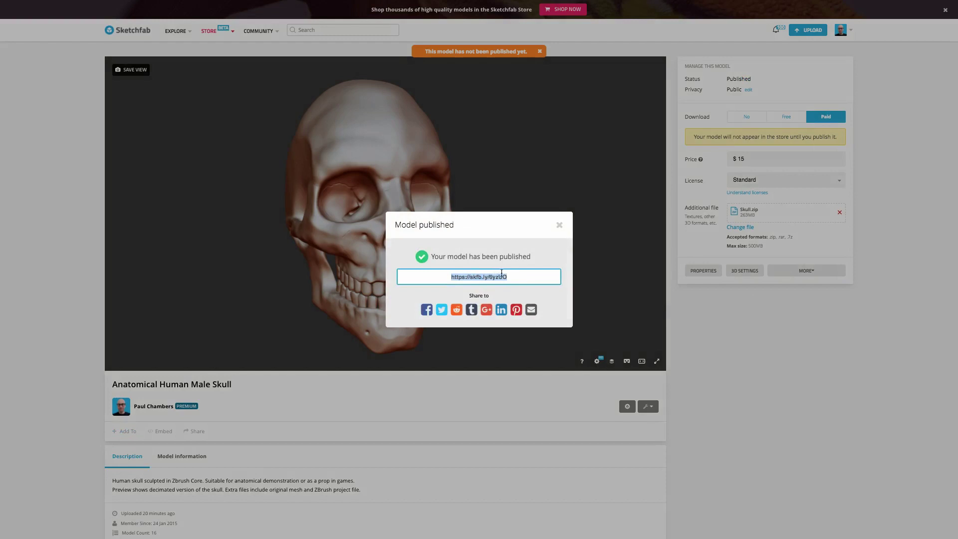
click(559, 225)
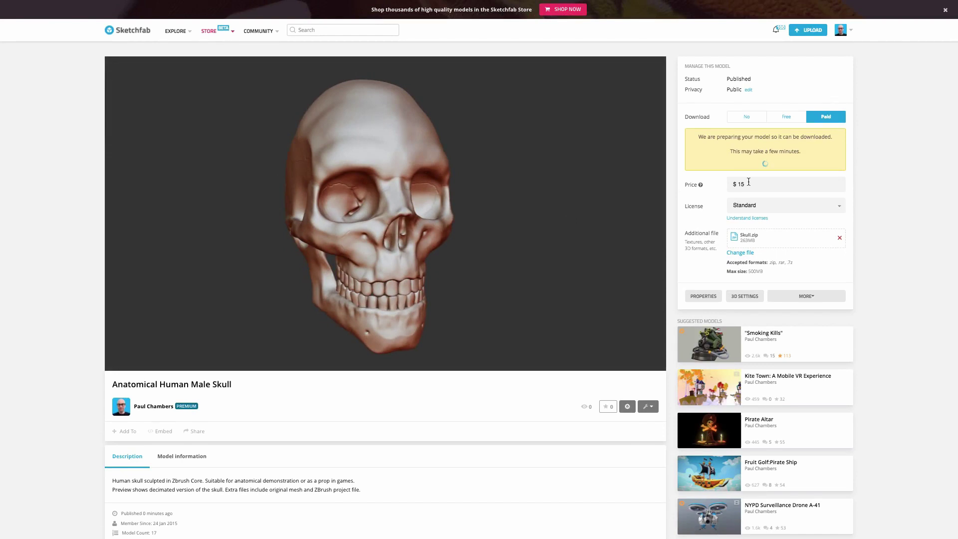
Change the skull's price from 15 to 14.99 and save the changes.
click(749, 182)
key(BackSpace)
text(4)
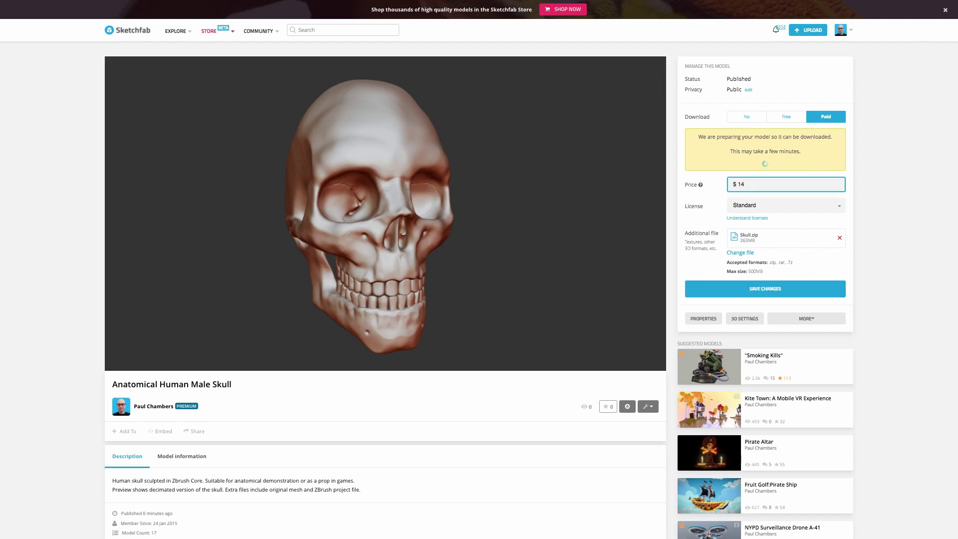
text(.99)
click(748, 284)
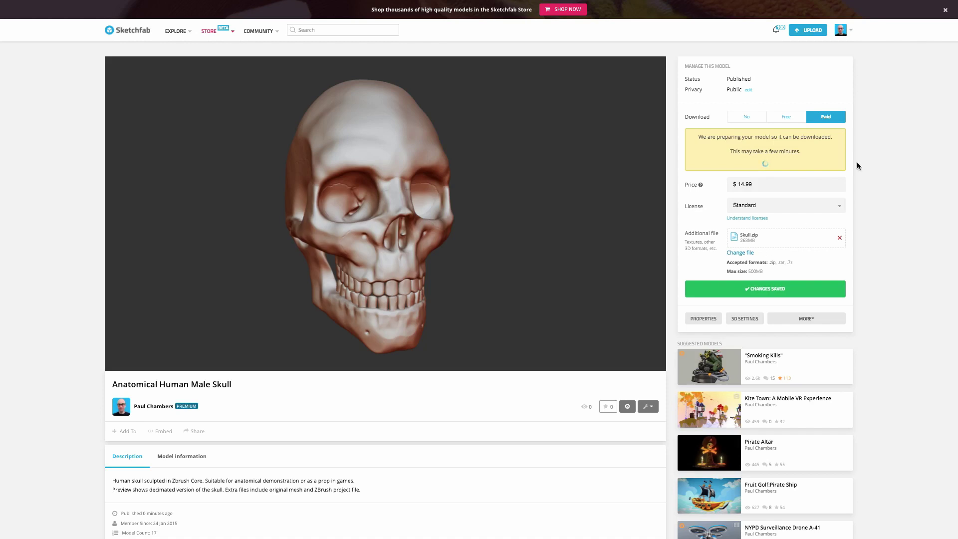
click(849, 33)
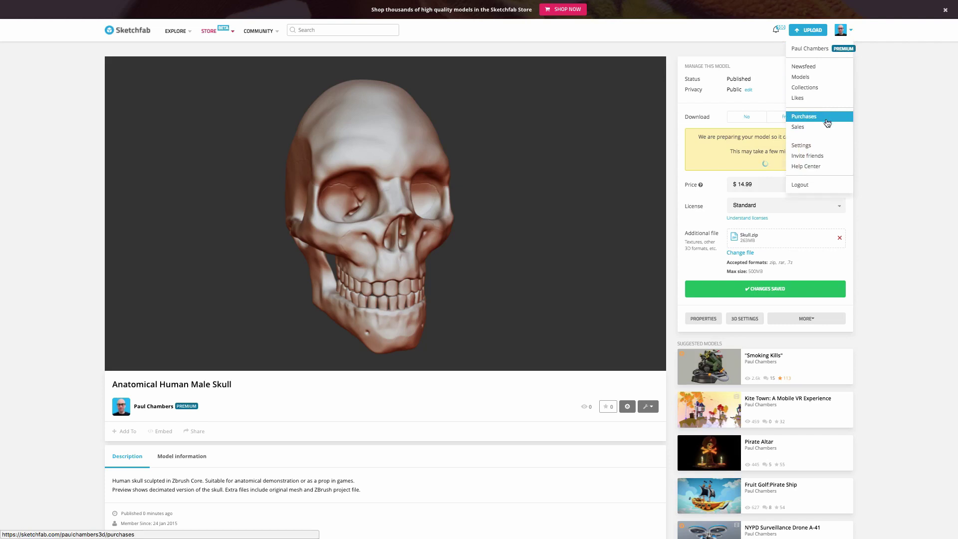
Close the account menu to return to the published skull page.
click(879, 163)
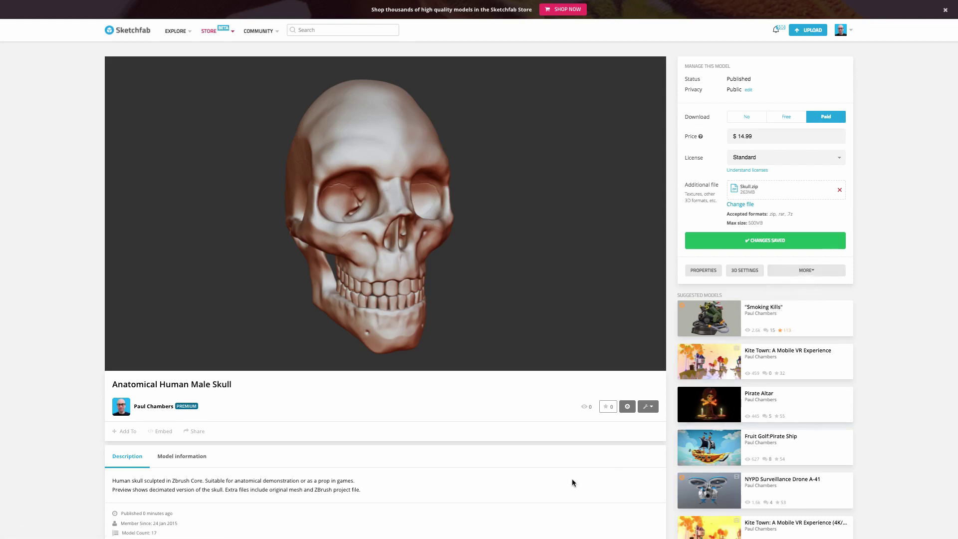
click(191, 431)
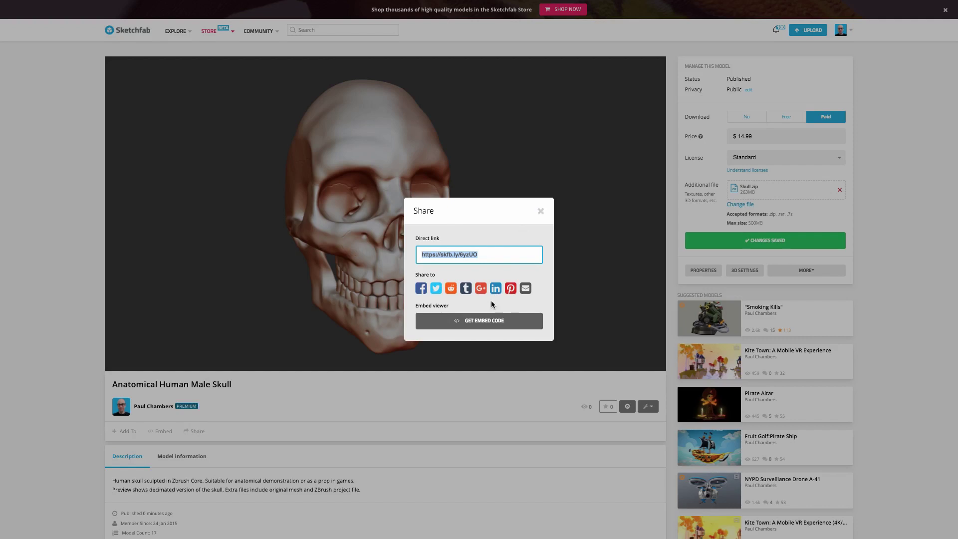
click(540, 211)
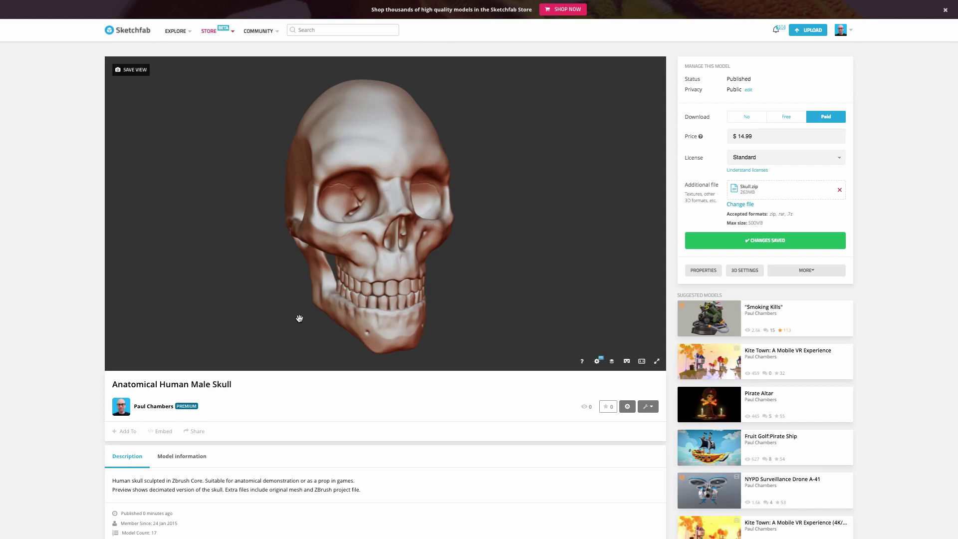
Go to your profile from the account menu and view its store listings.
click(841, 29)
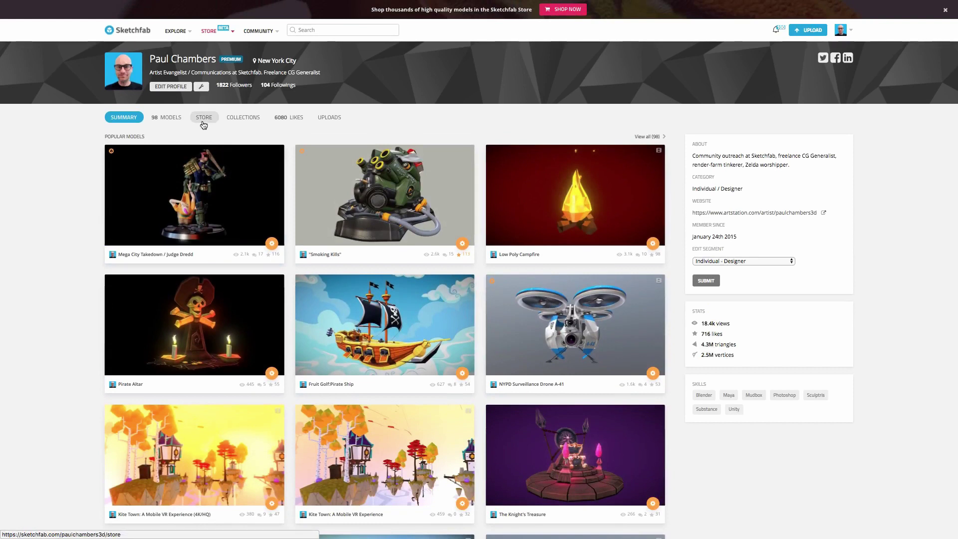
click(204, 118)
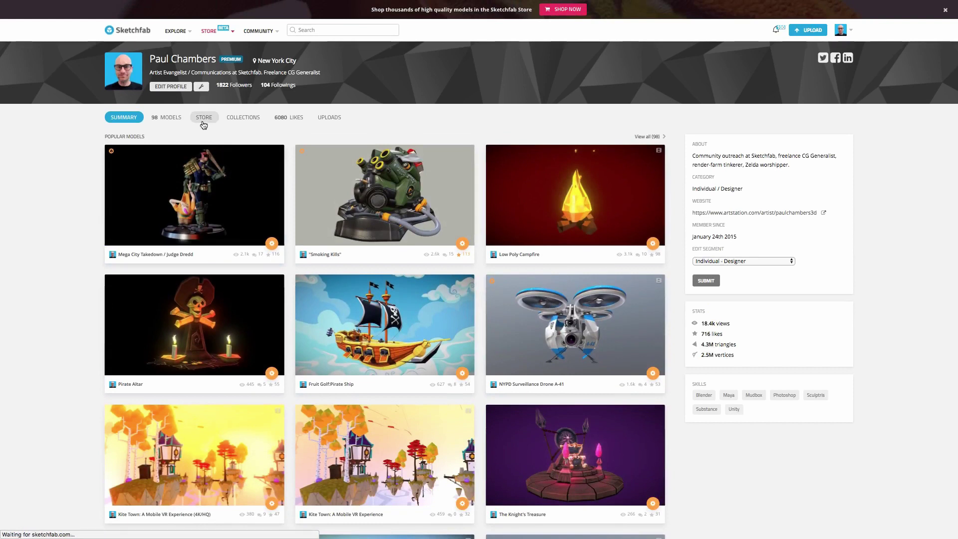